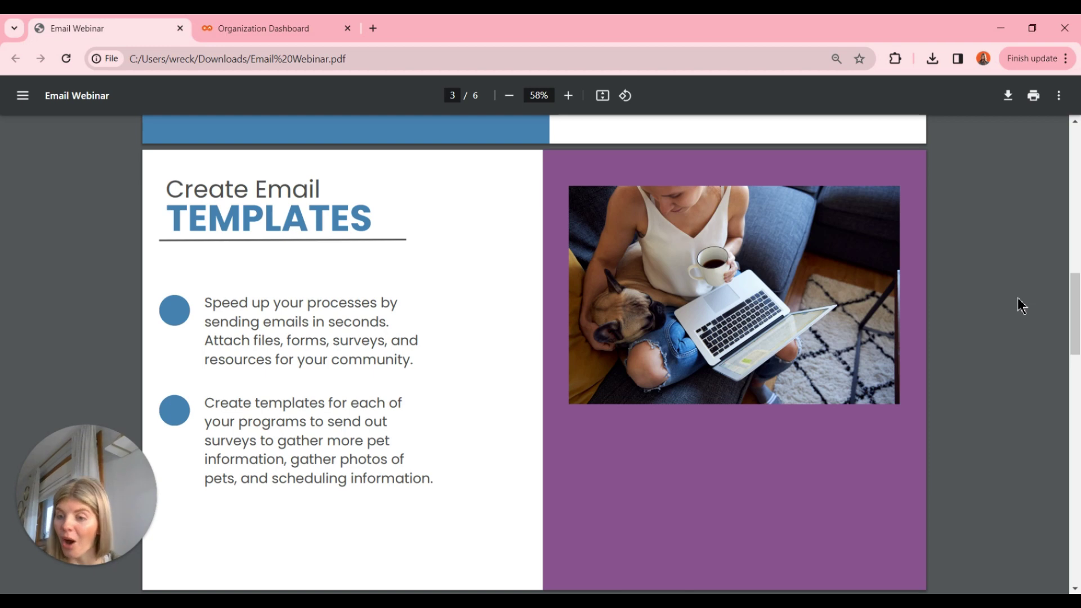
Scroll the Email Webinar PDF down to page 4, the Email Communication tips slide.
scroll(1021, 305, down, 8)
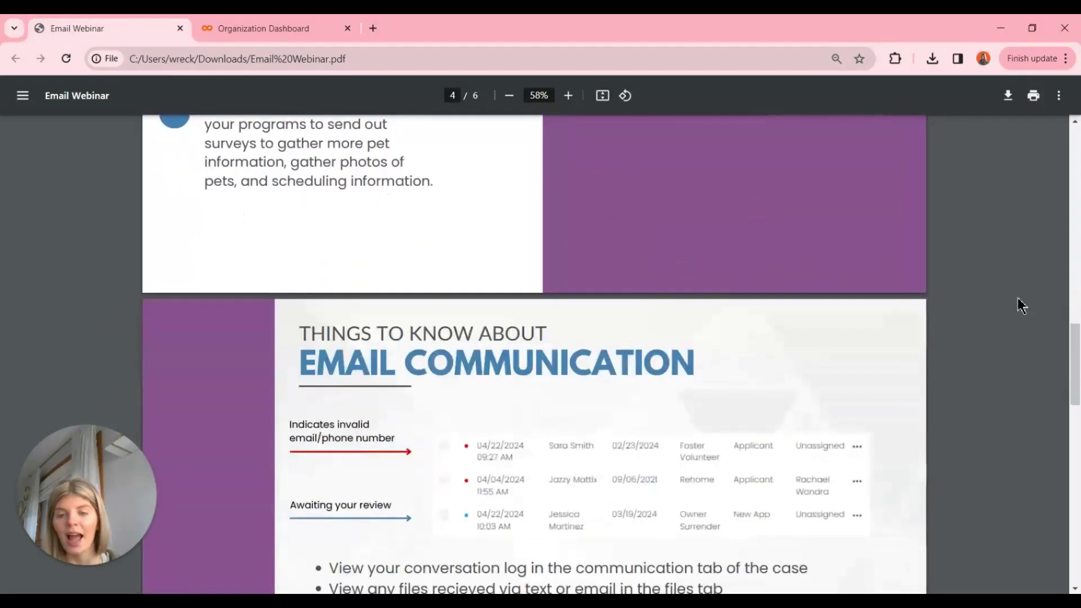
scroll(1021, 305, down, 1)
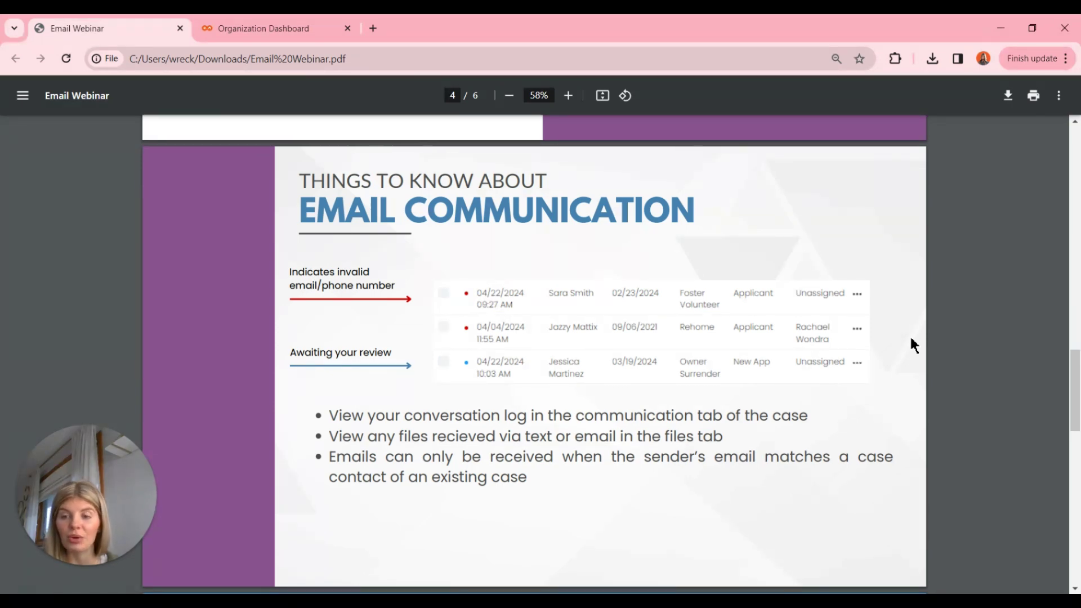
Scroll the PDF on to page 5, Getting to Know Doobert's Address Book.
scroll(539, 250, down, 1)
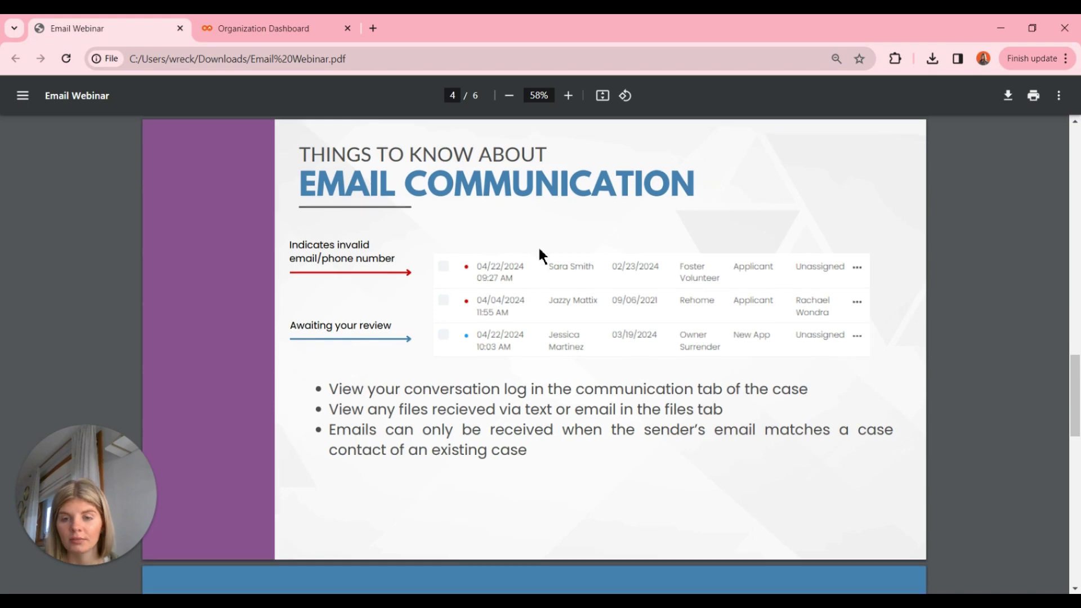
scroll(539, 250, down, 2)
scroll(539, 247, down, 6)
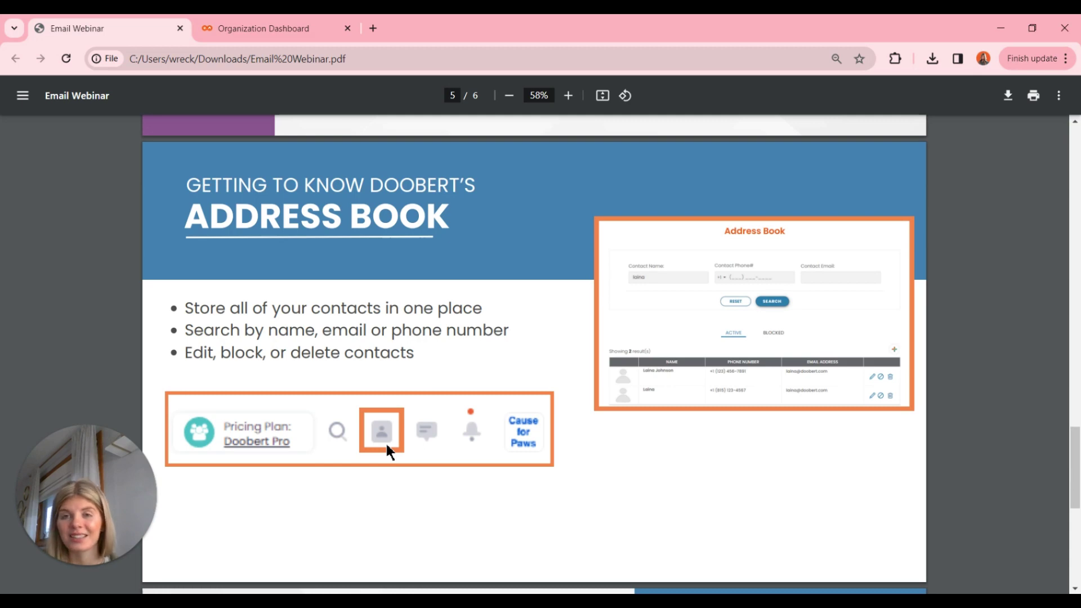
Switch to the Doobert dashboard tab and view the Companion Case Mgmt Templates list of 34 templates.
click(263, 28)
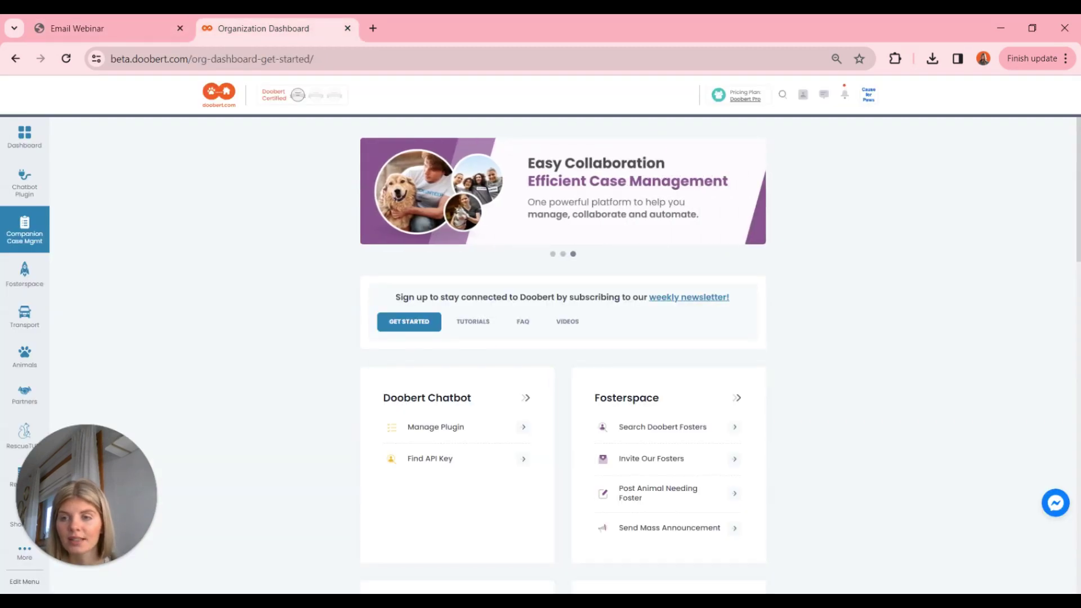
click(34, 225)
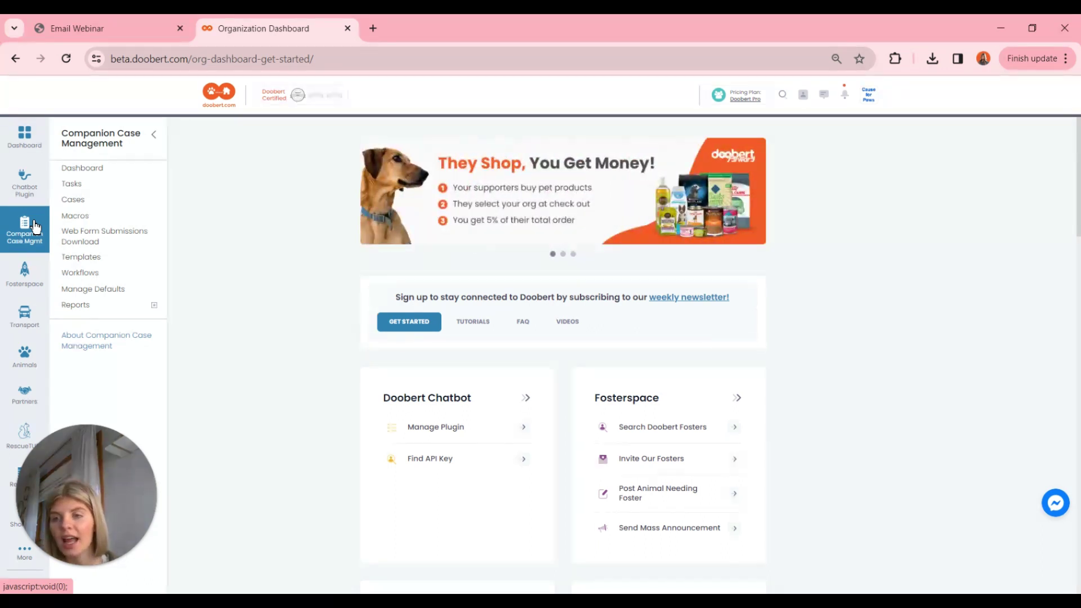
click(68, 258)
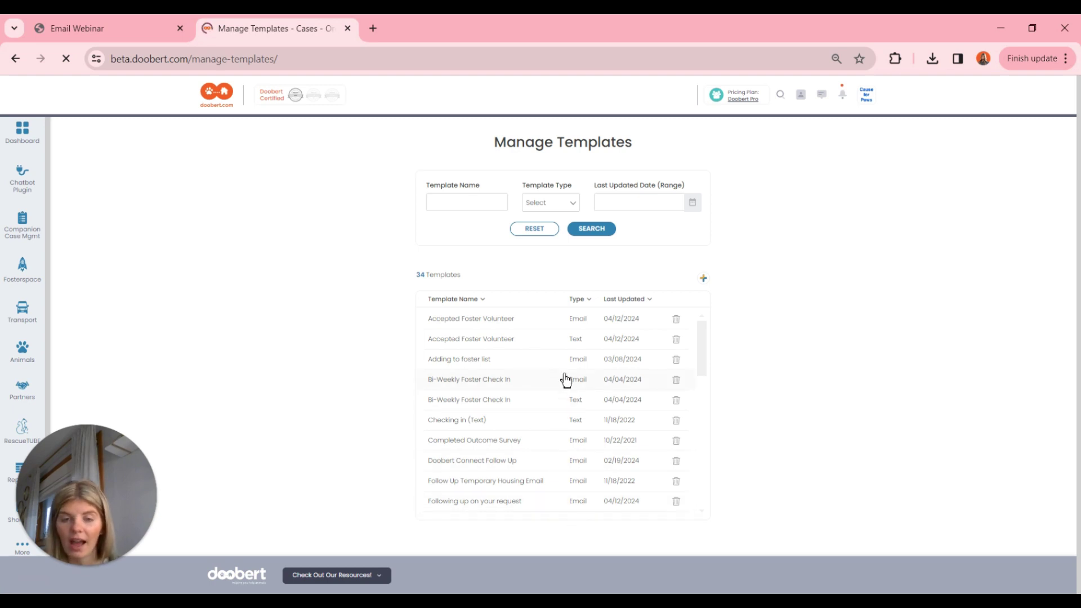
scroll(565, 379, down, 6)
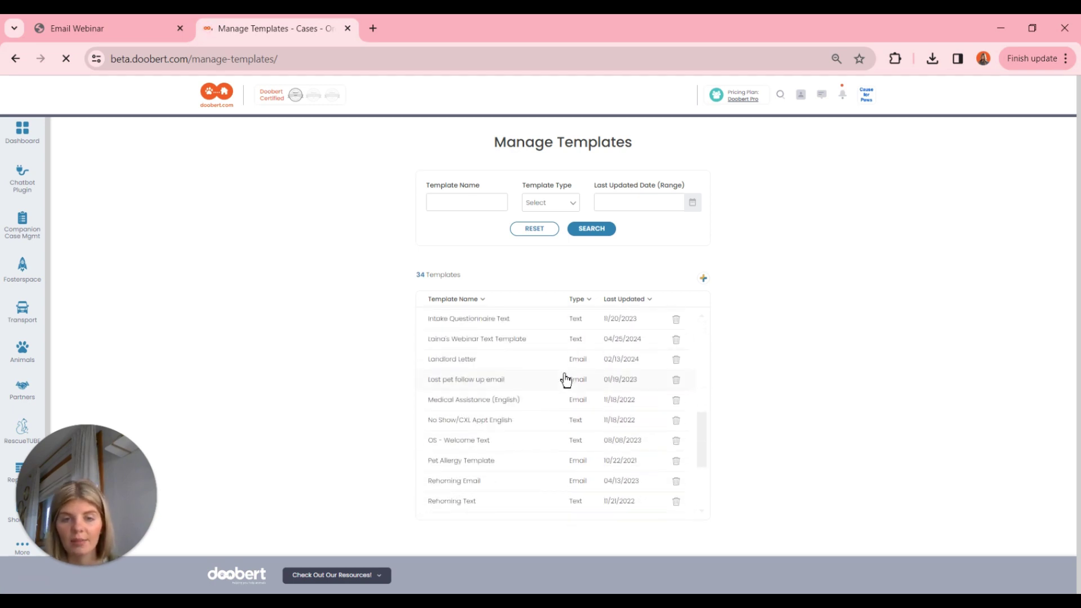
scroll(564, 379, up, 6)
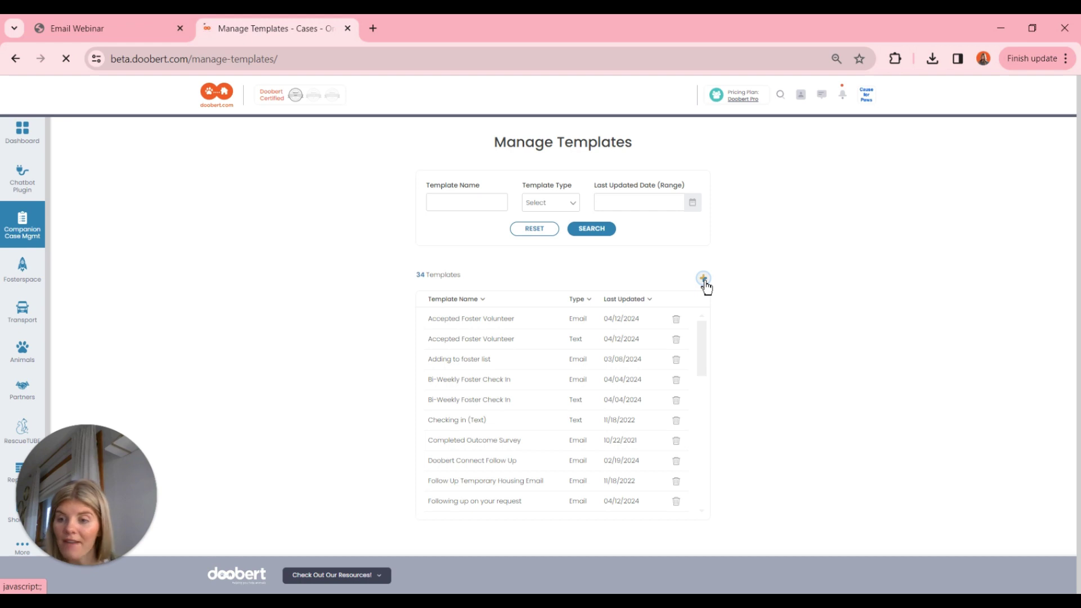
Add an Email-type template named as the presenter's Email Webinar Template, subject 'Thanks for Applying!'.
click(703, 279)
click(474, 214)
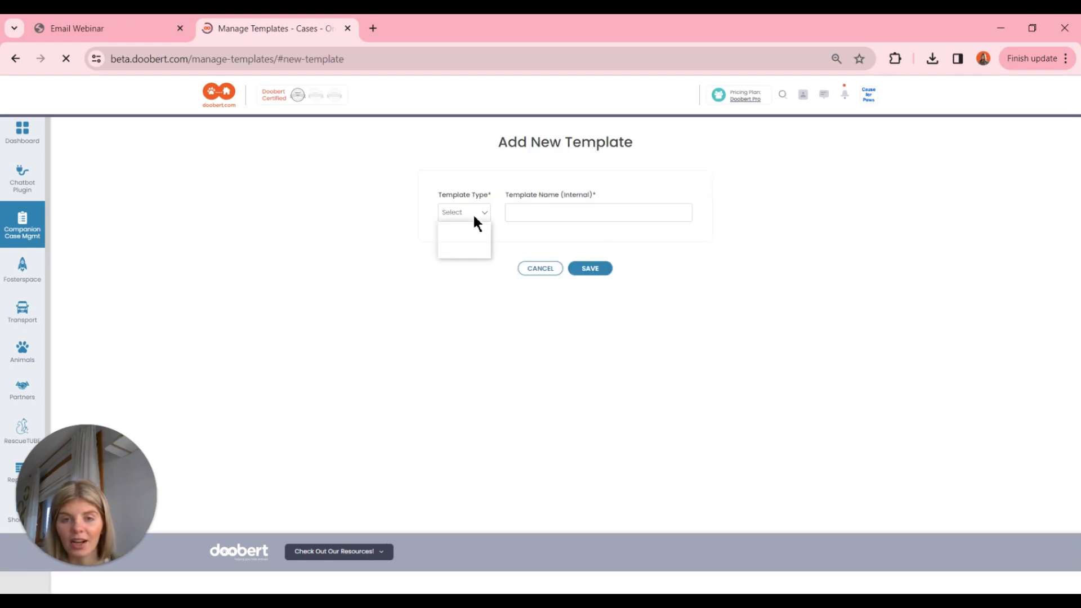
click(469, 238)
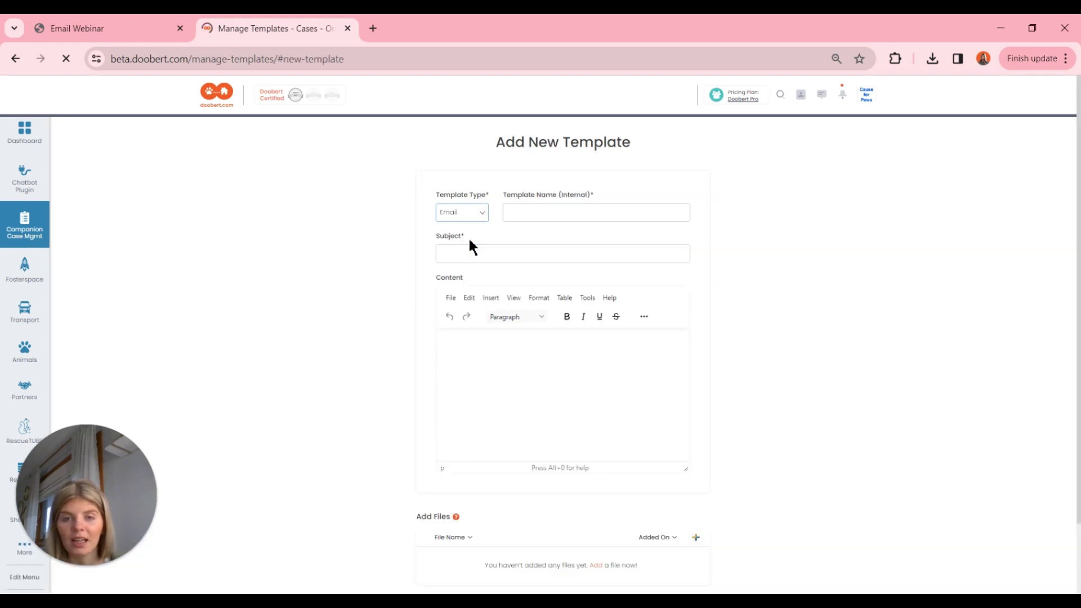
click(536, 218)
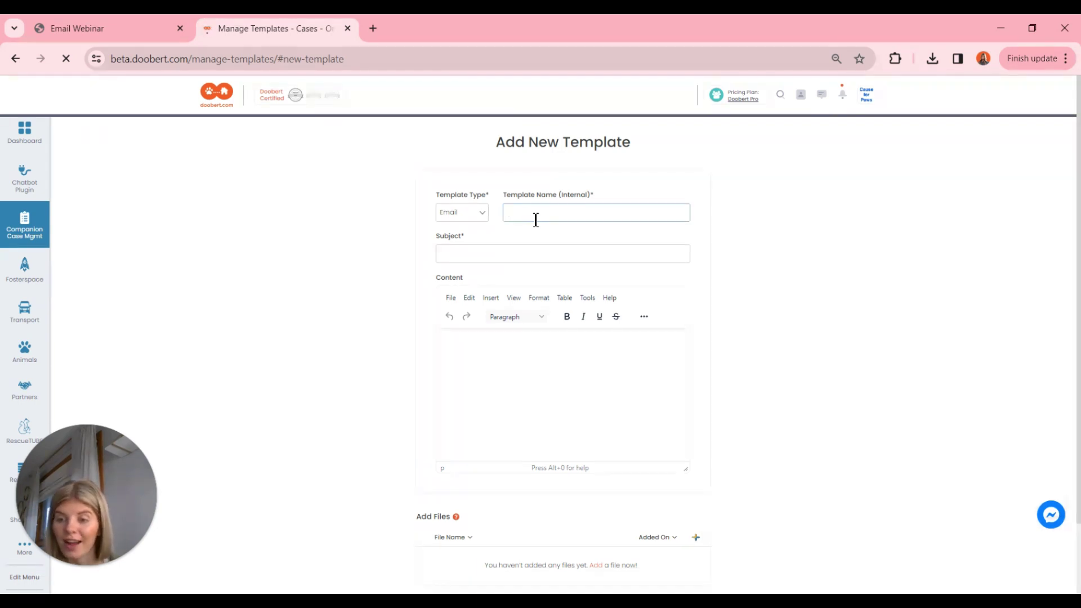
text(Laira's Email)
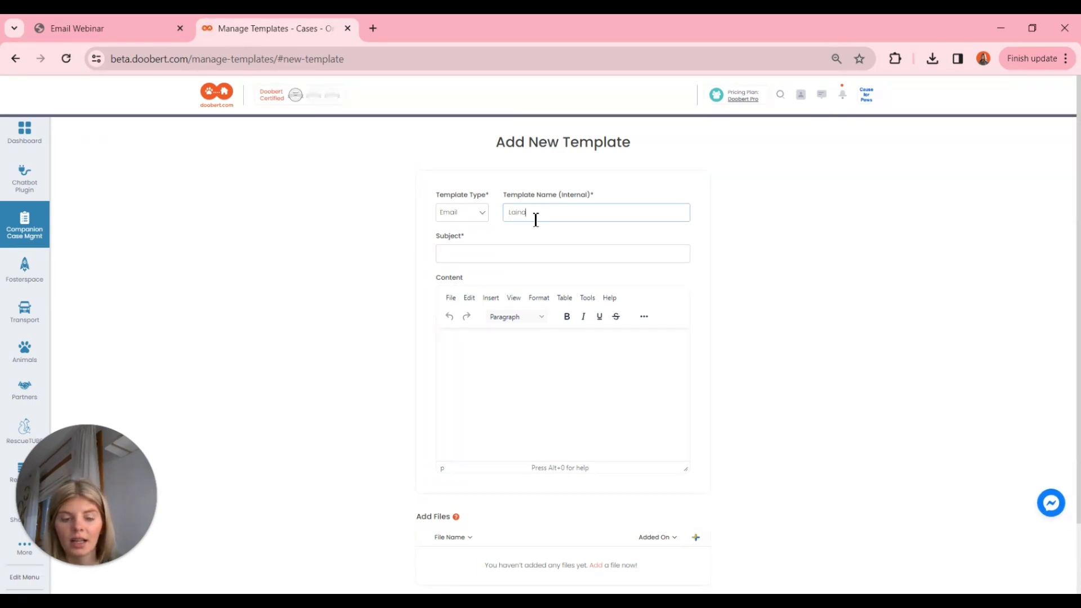
text( Webinar T)
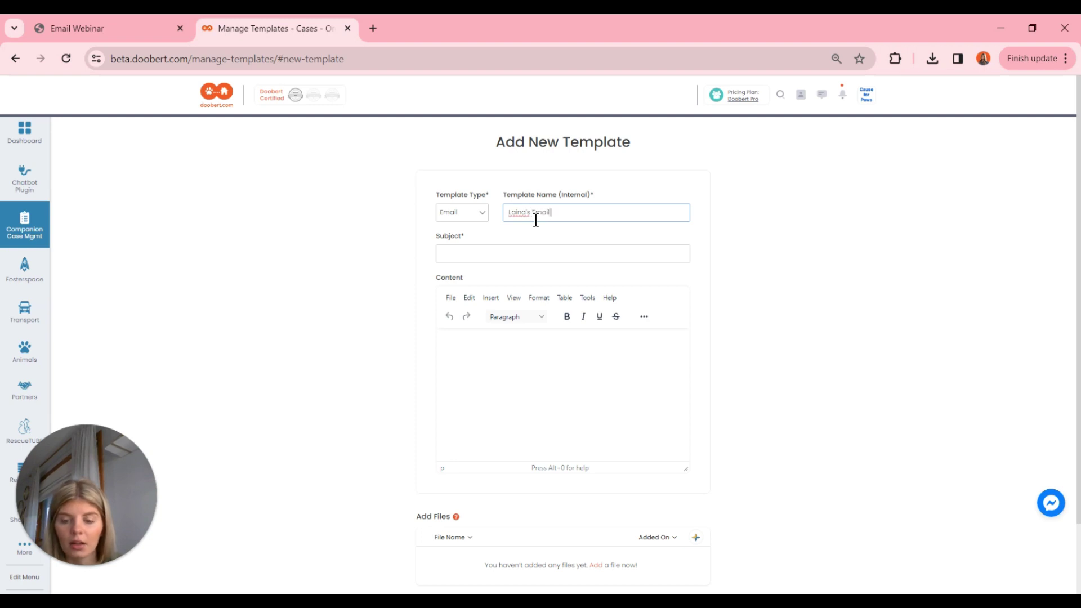
text(emplate)
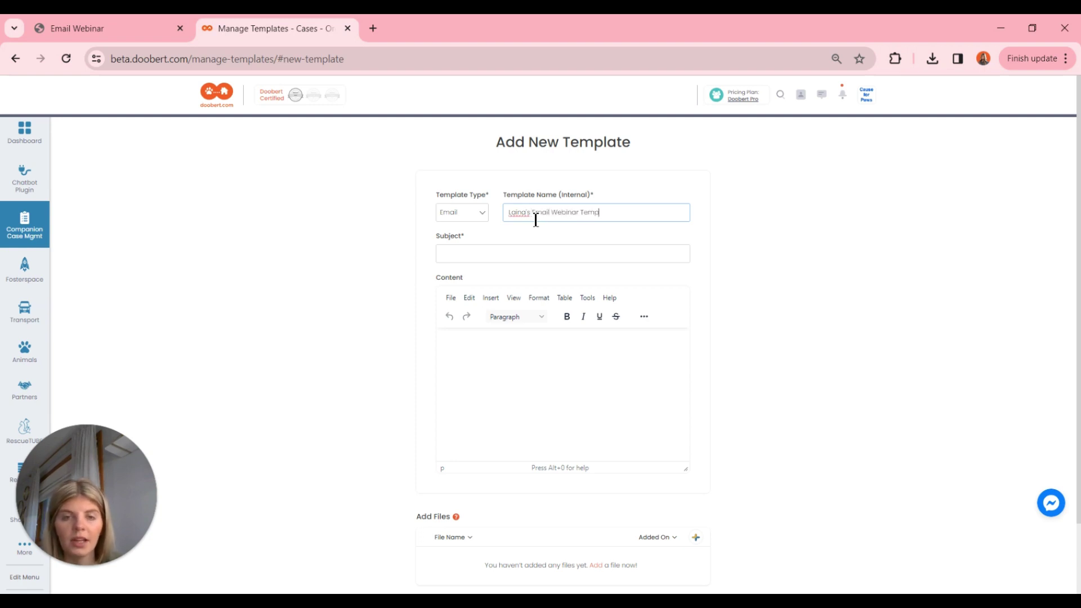
click(488, 254)
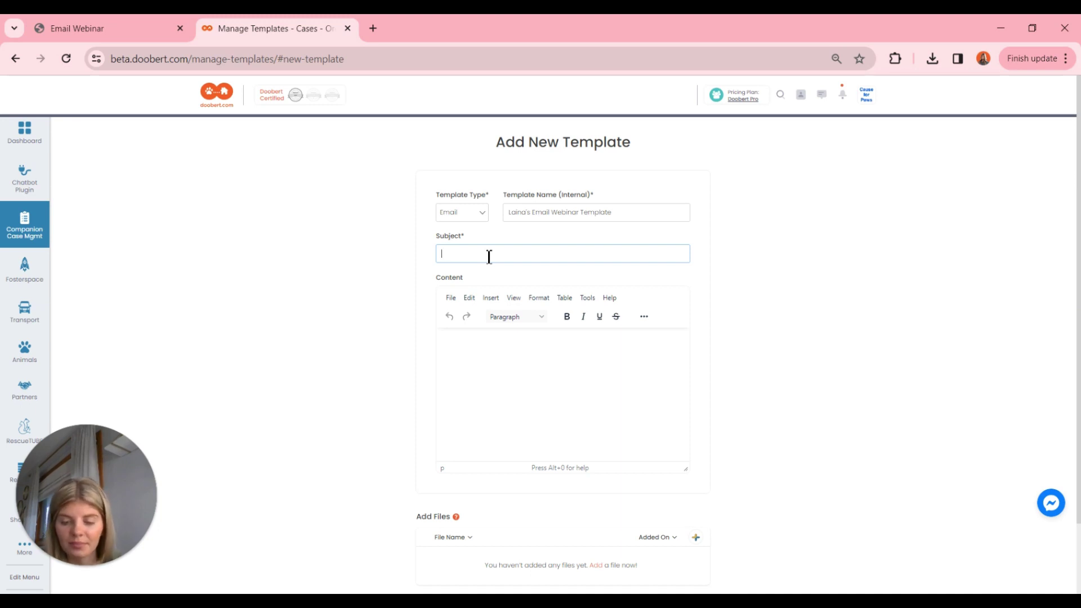
text(Thanks fo)
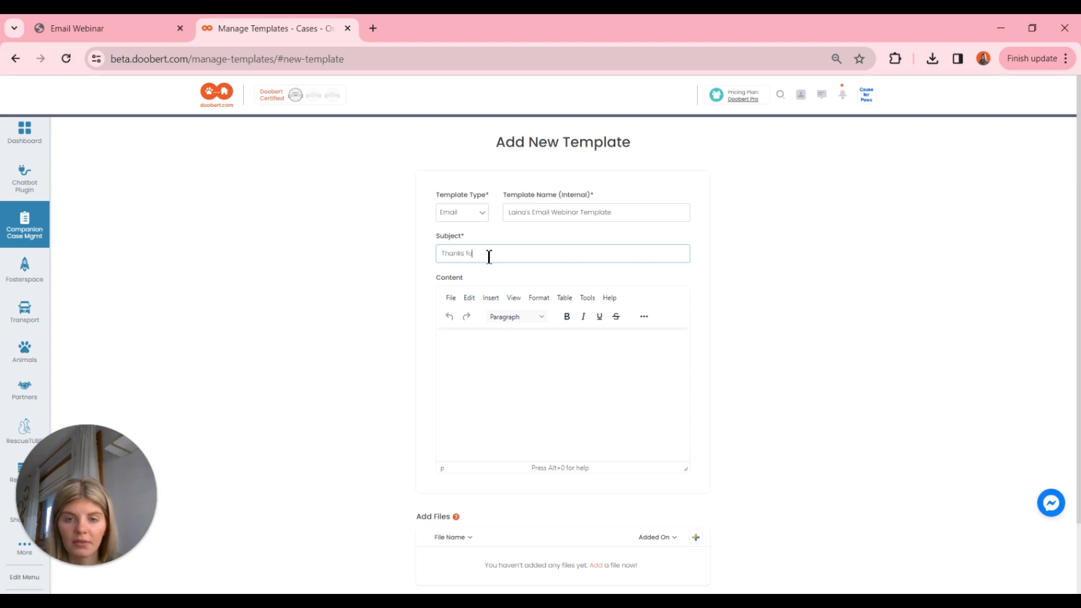
text(r Apply)
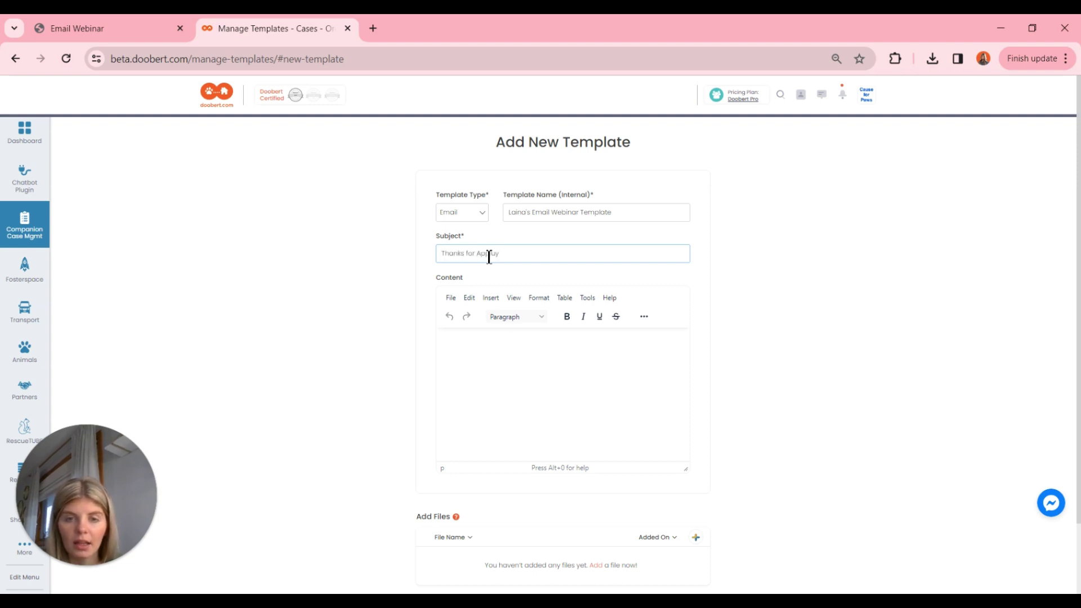
text(ing)
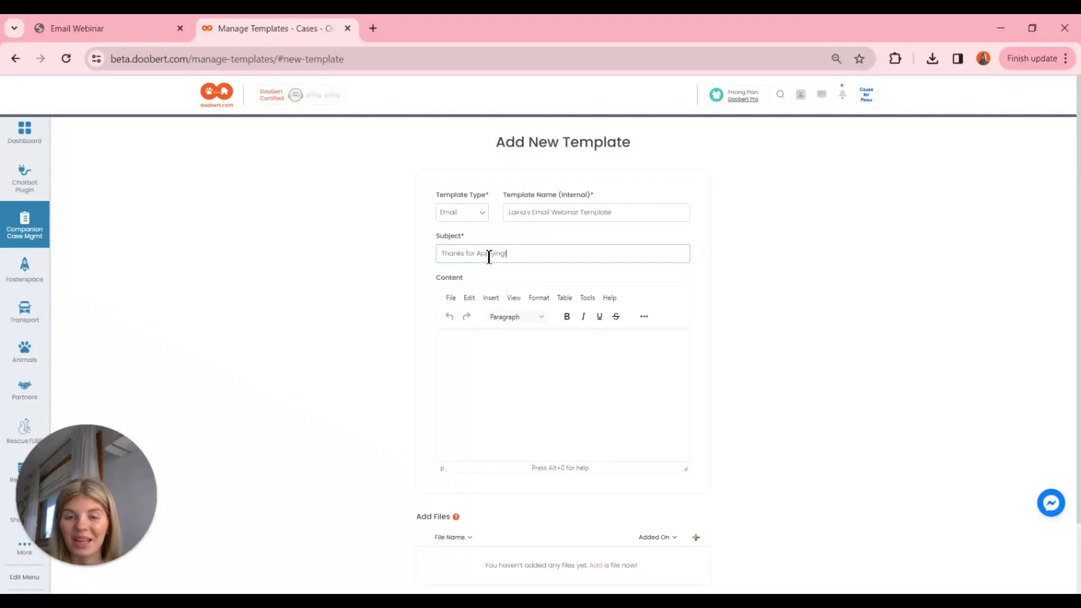
text(!)
click(479, 342)
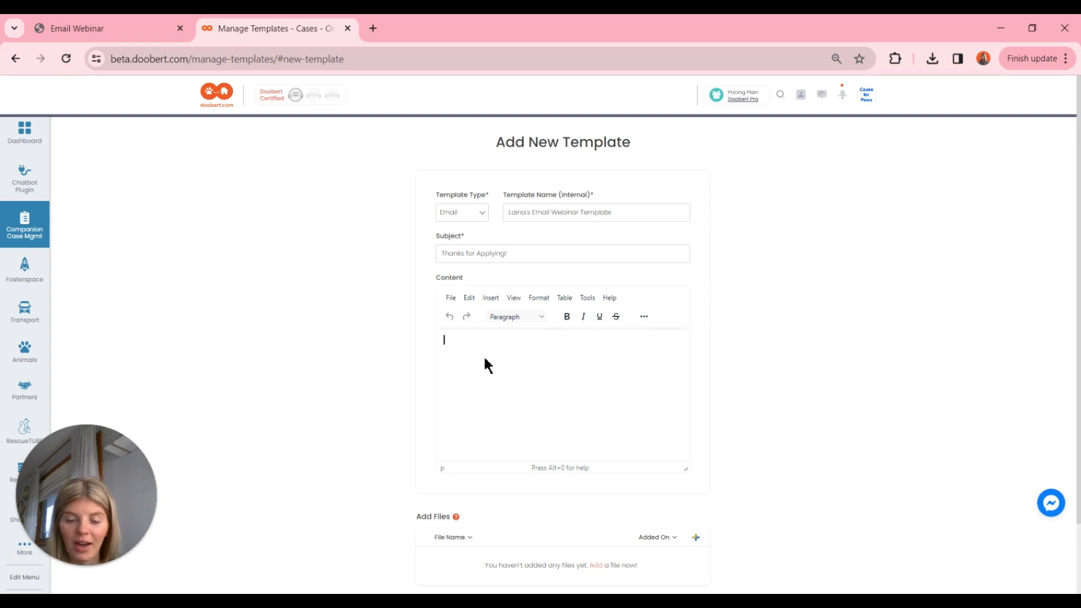
Write the body: 'Hey there!', the Cause for Paws Rehoming thank-you note, and 'Please reply with any questions'.
text(Hey ther)
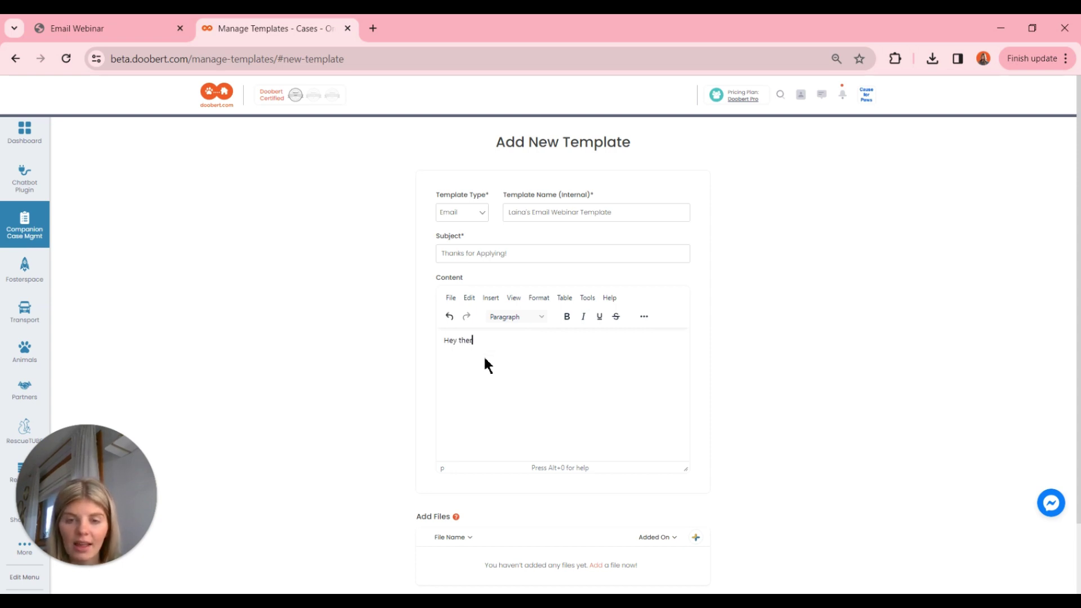
text(e!)
key(Return)
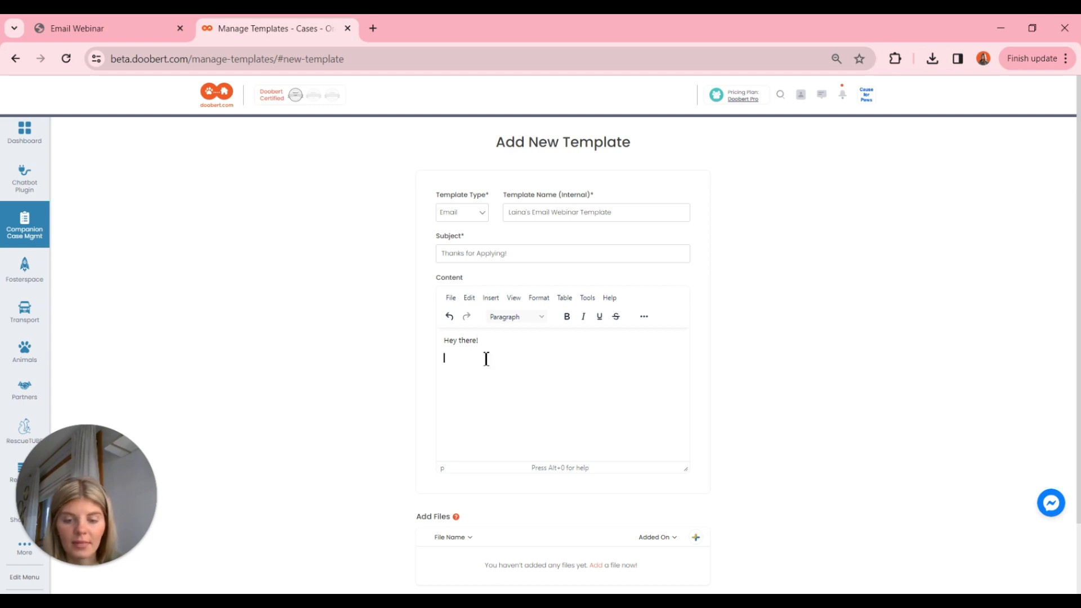
text(Thanks for a)
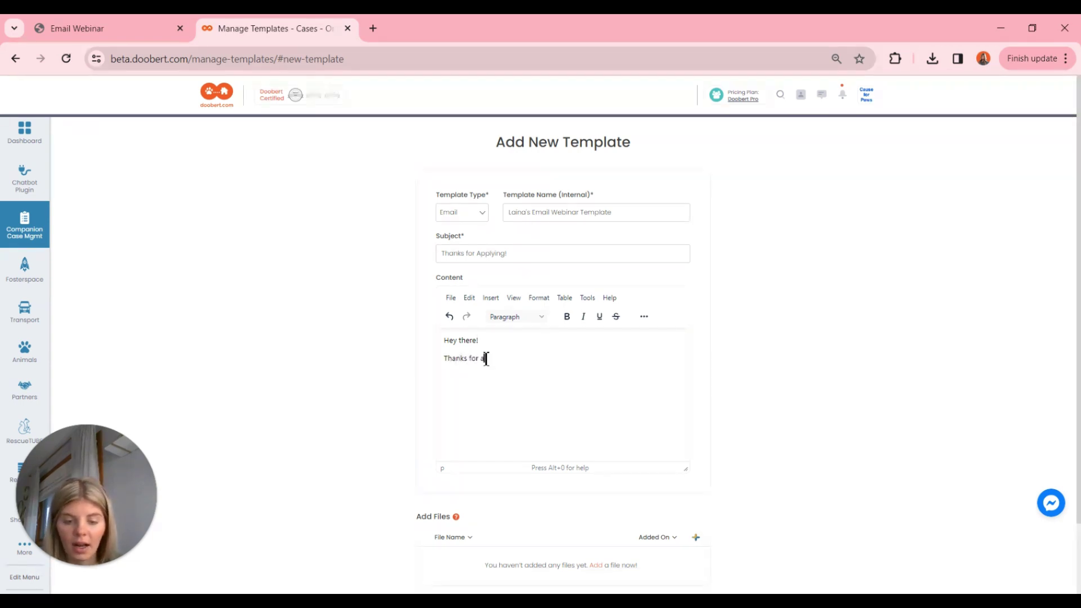
text(pplying for )
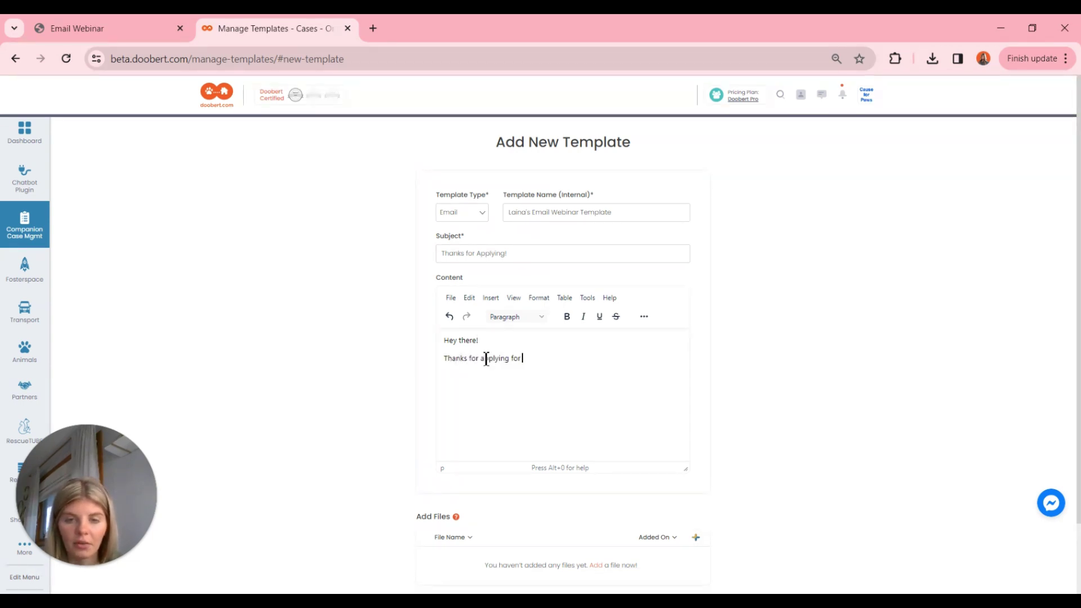
text(Cause )
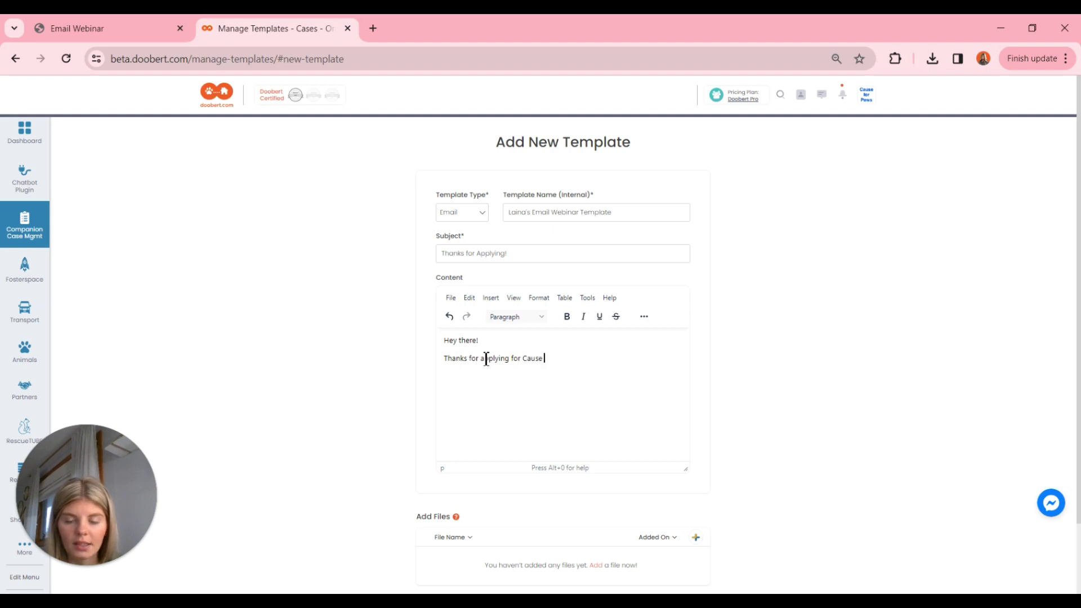
text(for Pa)
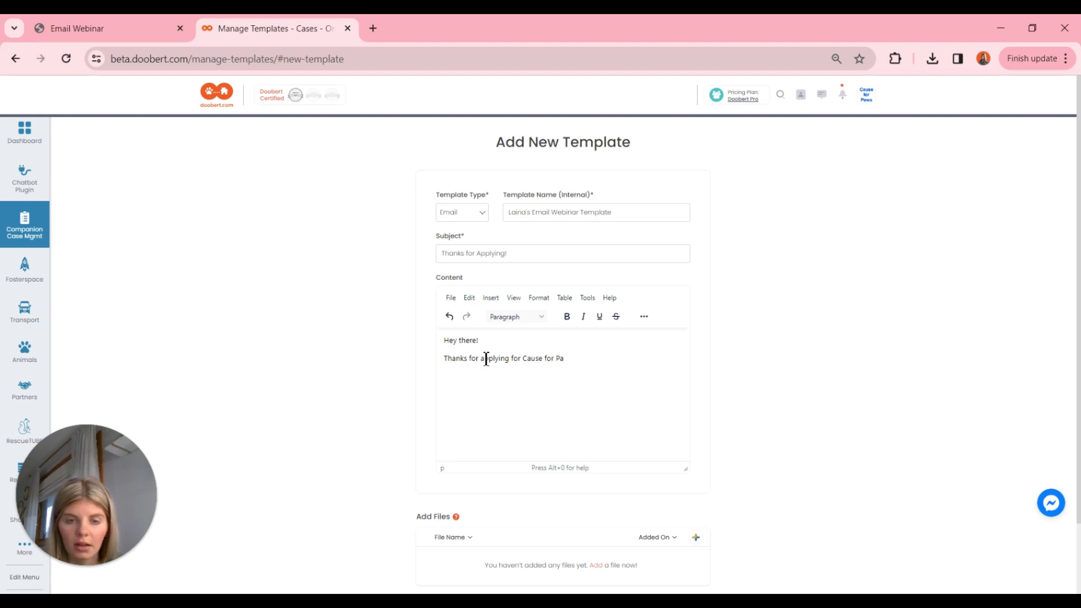
text(ws Rehoming)
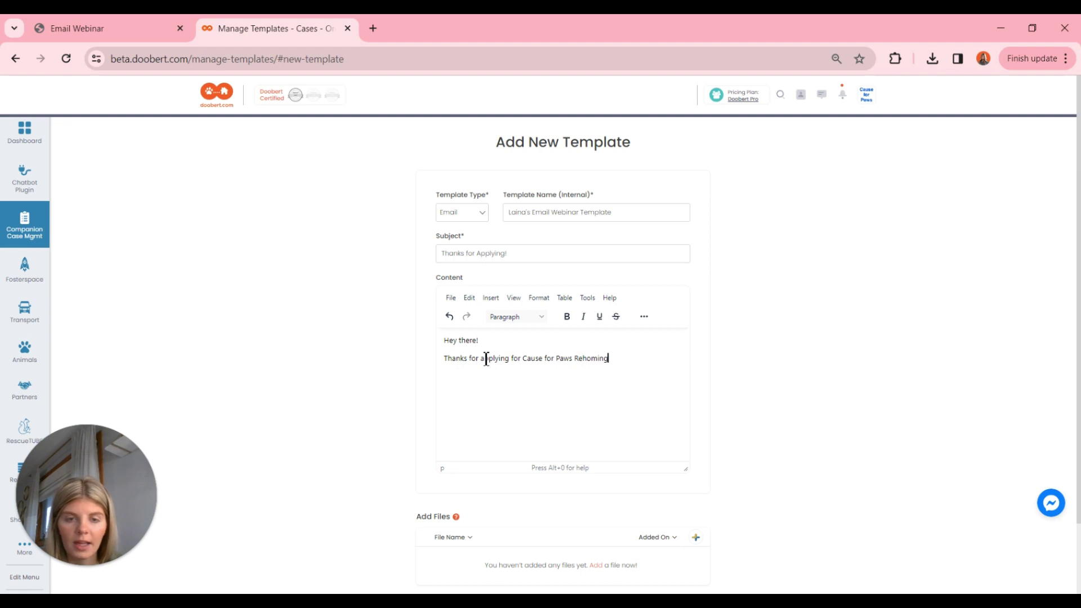
text(. We)
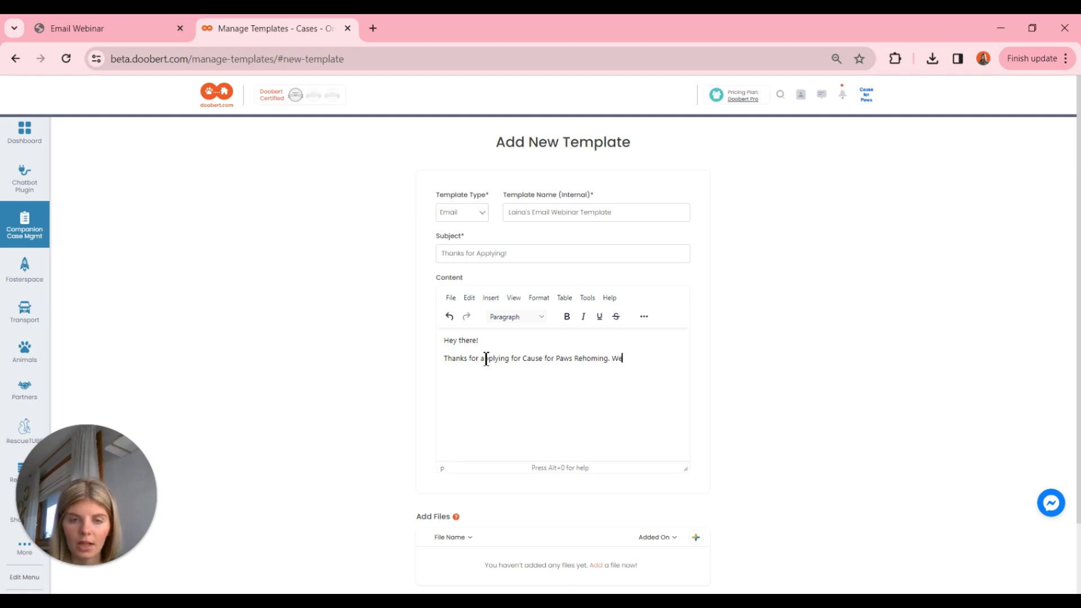
text( will be revi)
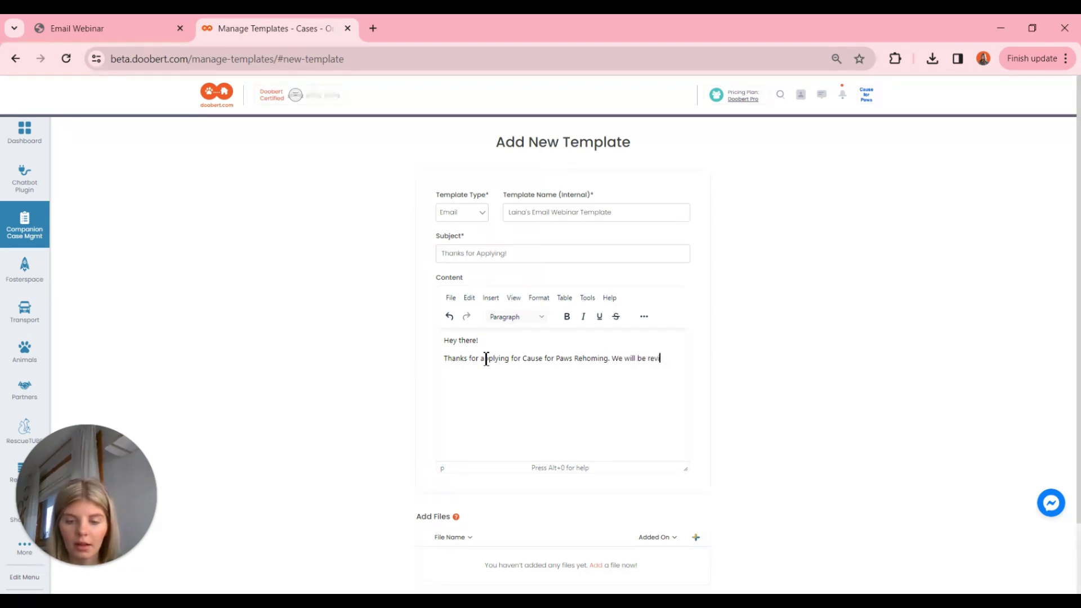
text(ewing your ap)
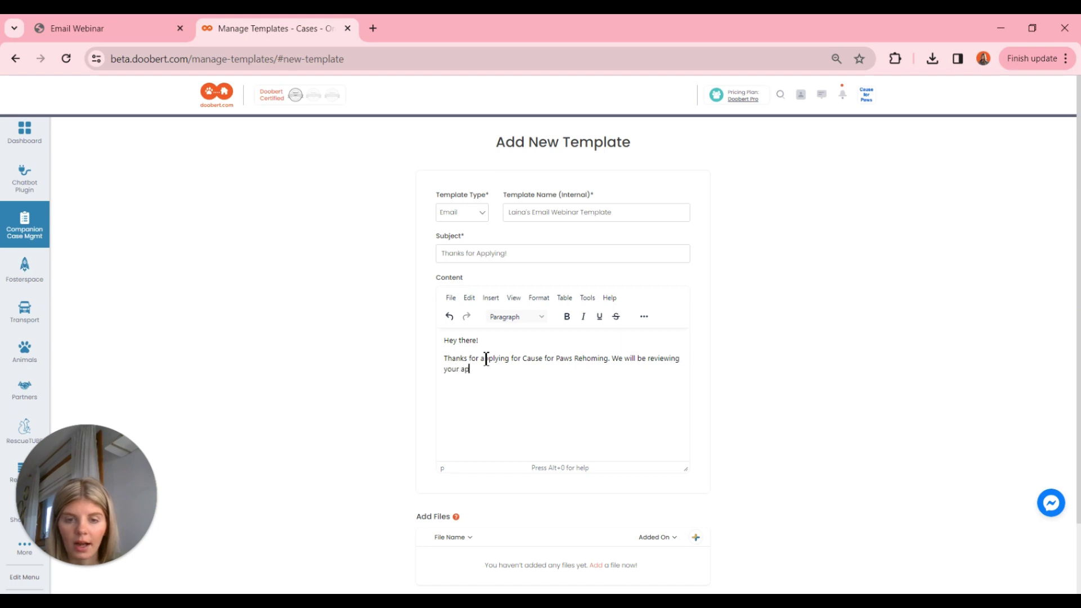
text(plication sho)
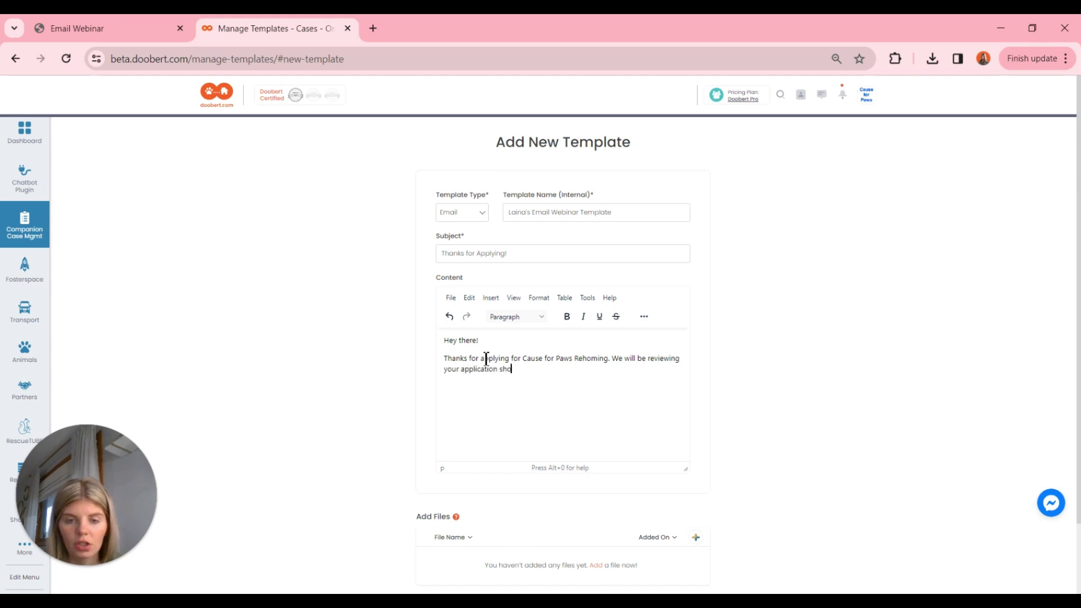
text(rtly. We'l)
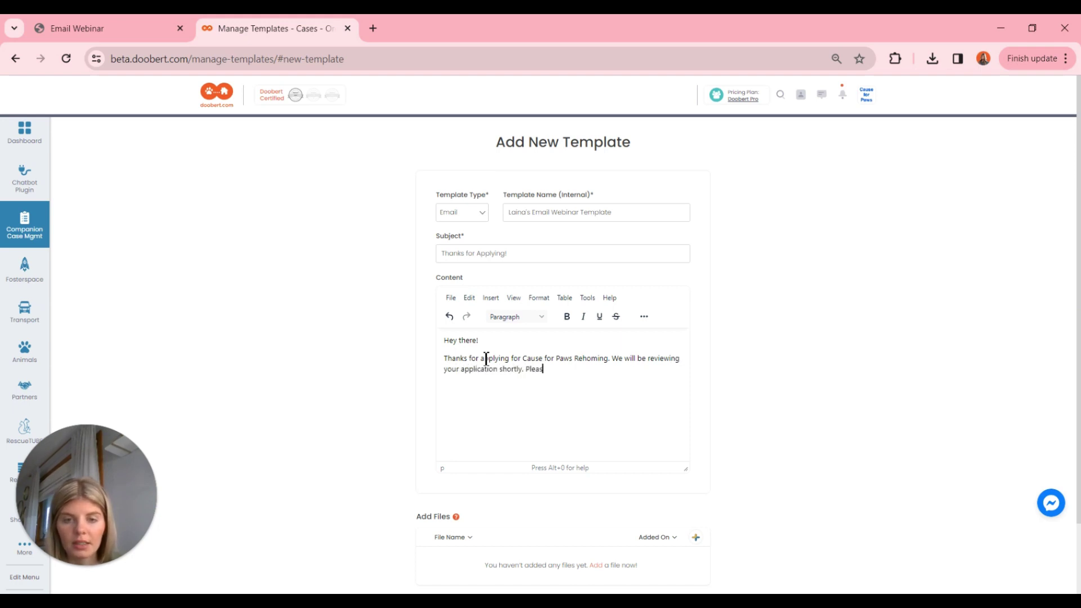
key(BackSpace)
key(BackSpace)
key(BackSpace)
key(BackSpace)
text(P)
key(BackSpace)
key(BackSpace)
key(Return)
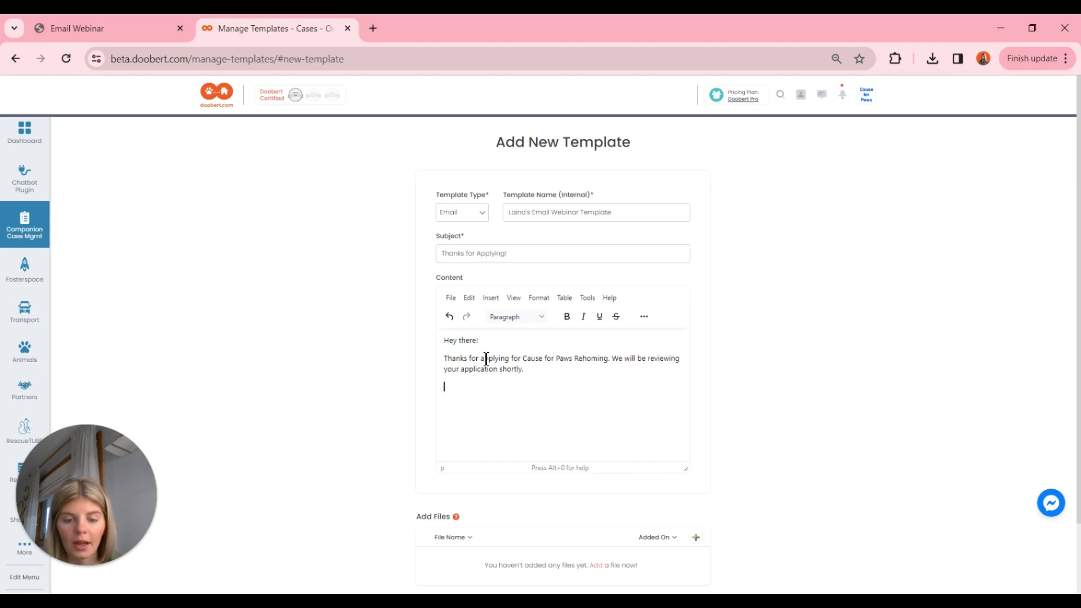
text(Please )
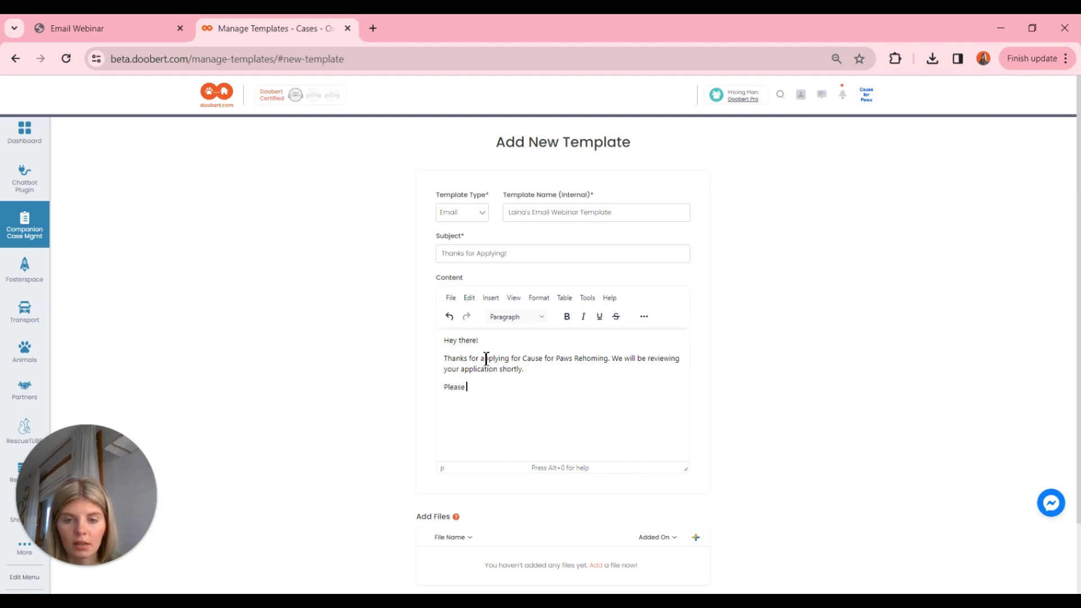
text(reply with any qu)
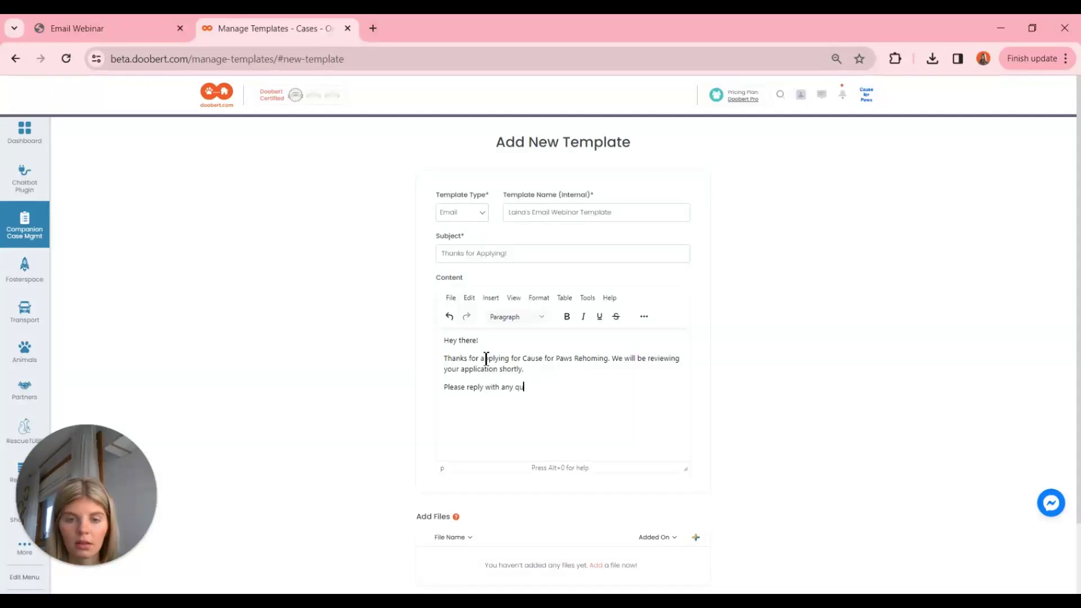
text(estions!)
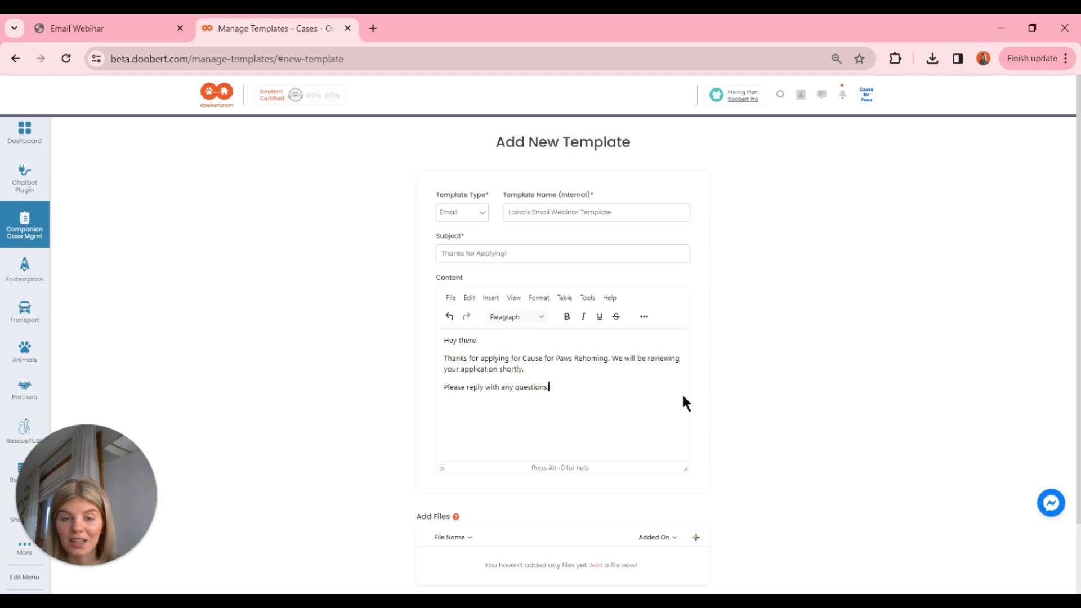
Save the new 'Thanks for Applying!' template, bringing the Manage Templates list to 35.
scroll(683, 396, down, 1)
scroll(683, 399, down, 2)
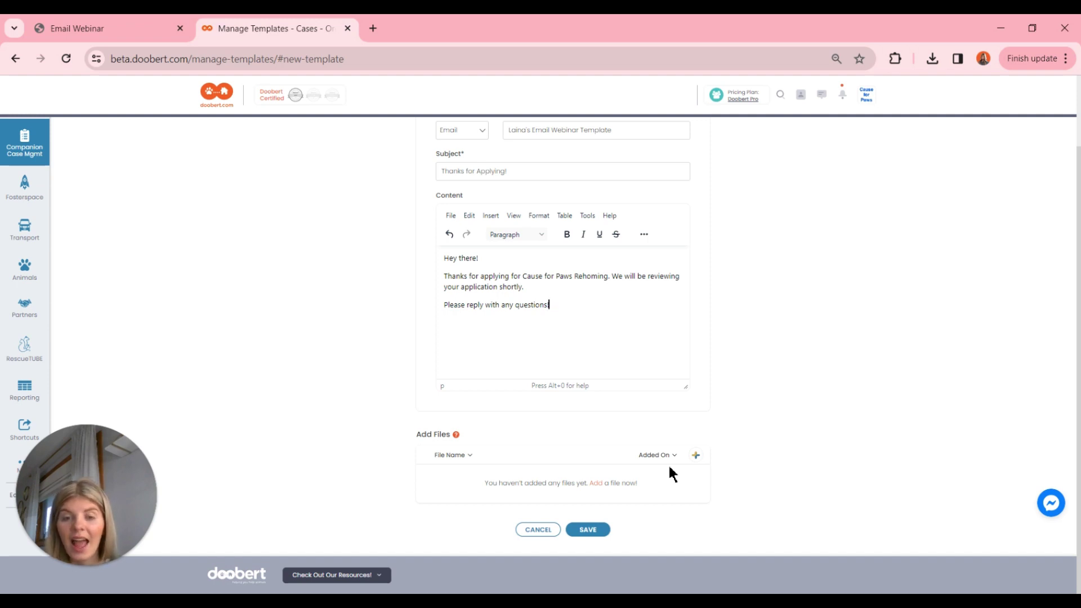
scroll(668, 467, up, 2)
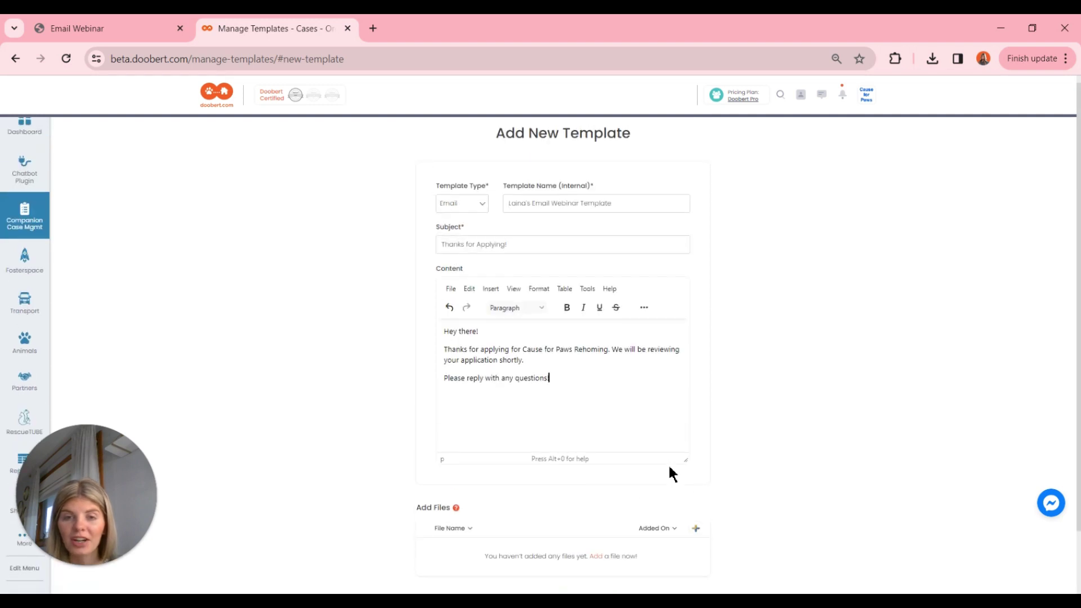
scroll(680, 424, down, 2)
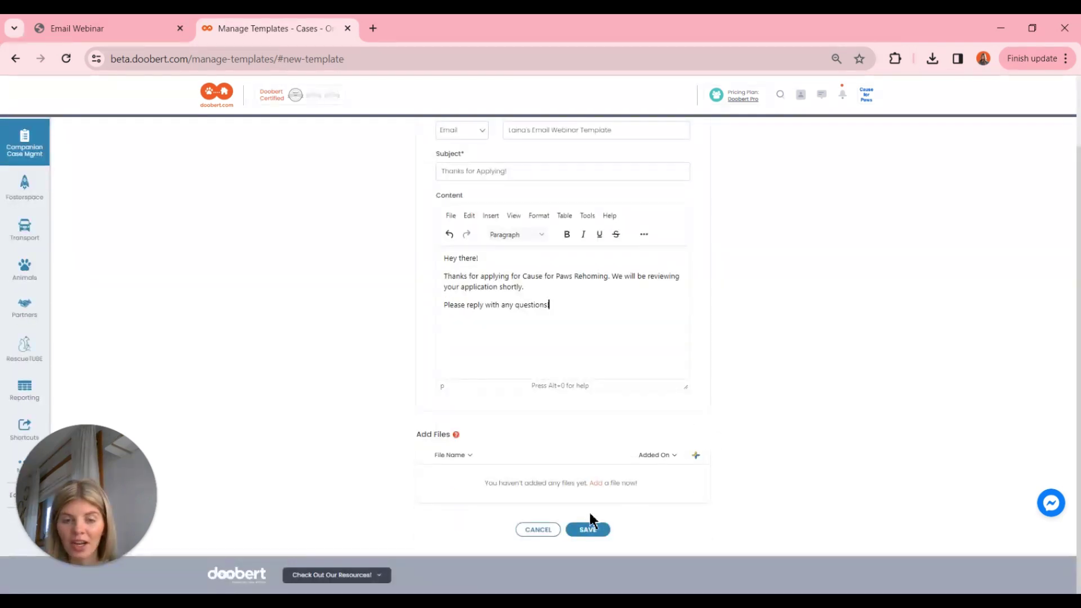
click(583, 531)
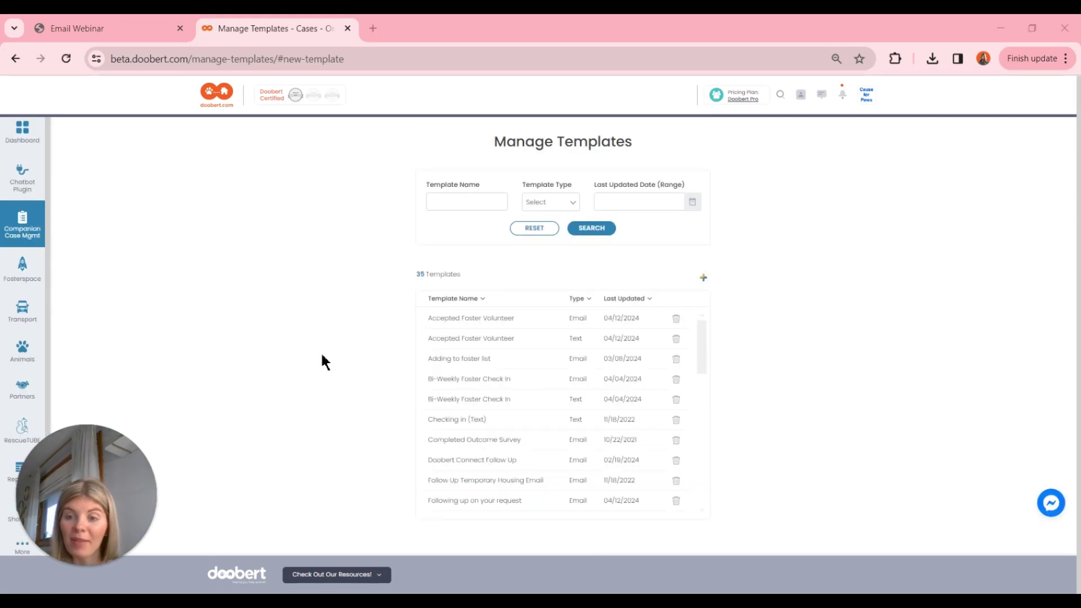
Leave the templates list for the Companion Case Mgmt Cases page.
scroll(473, 398, down, 5)
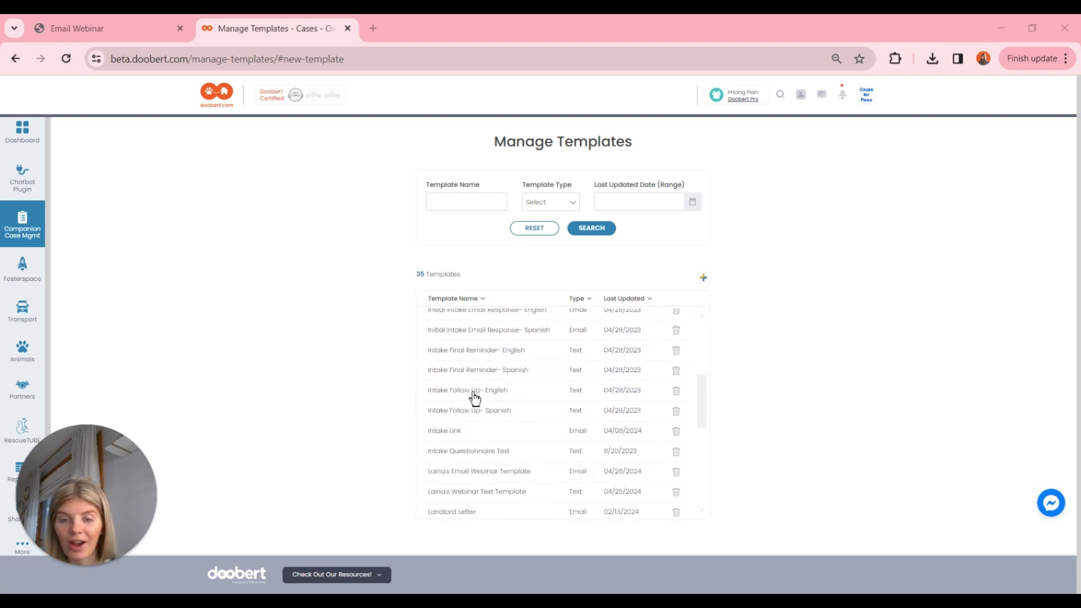
scroll(474, 398, down, 3)
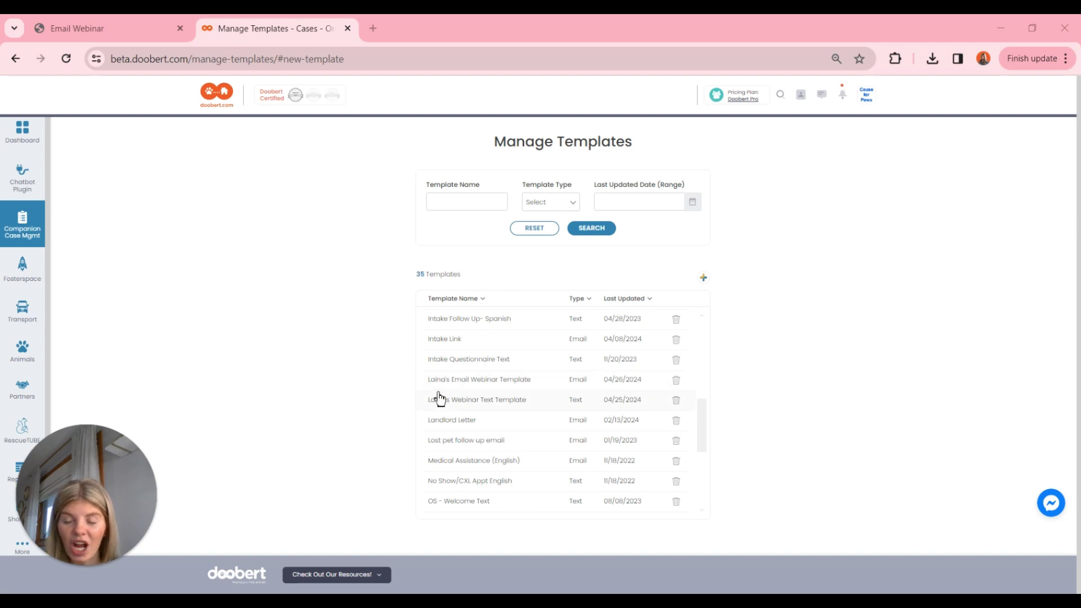
click(21, 236)
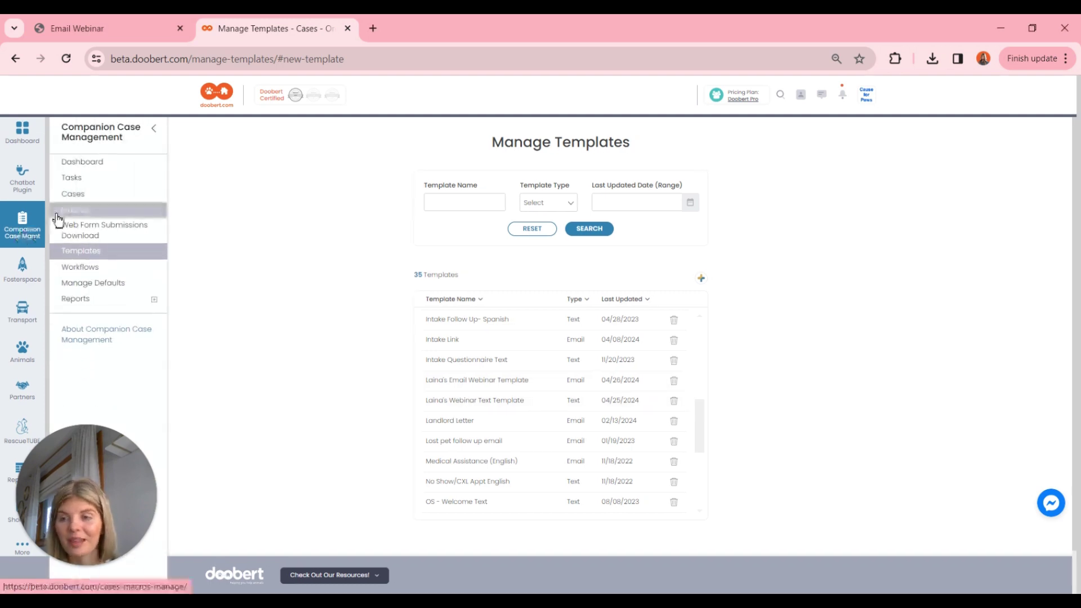
click(64, 196)
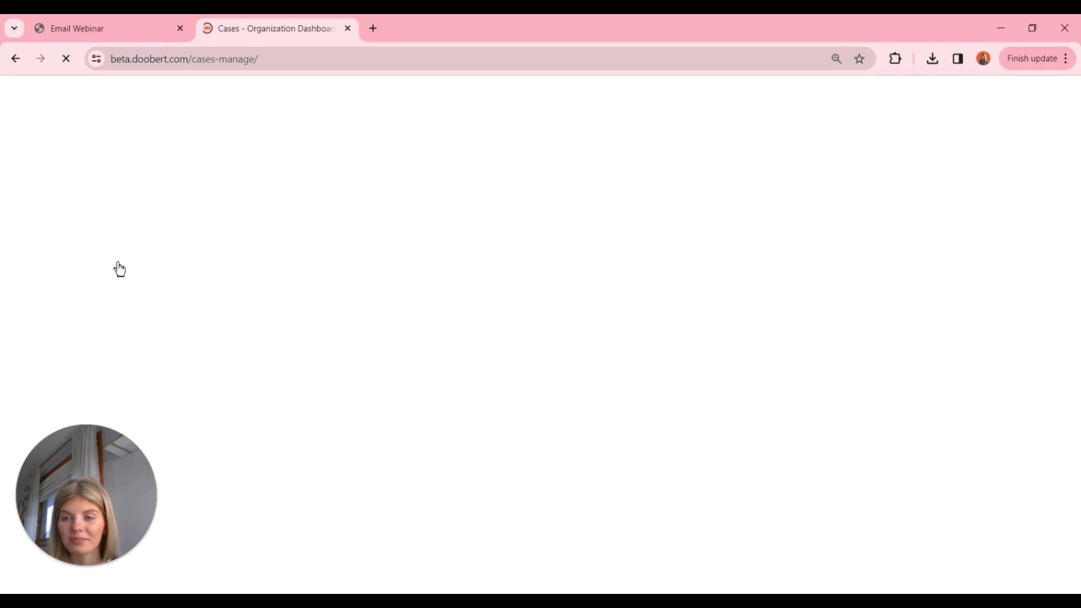
Filter the cases list to show only cases assigned to the presenter.
click(439, 290)
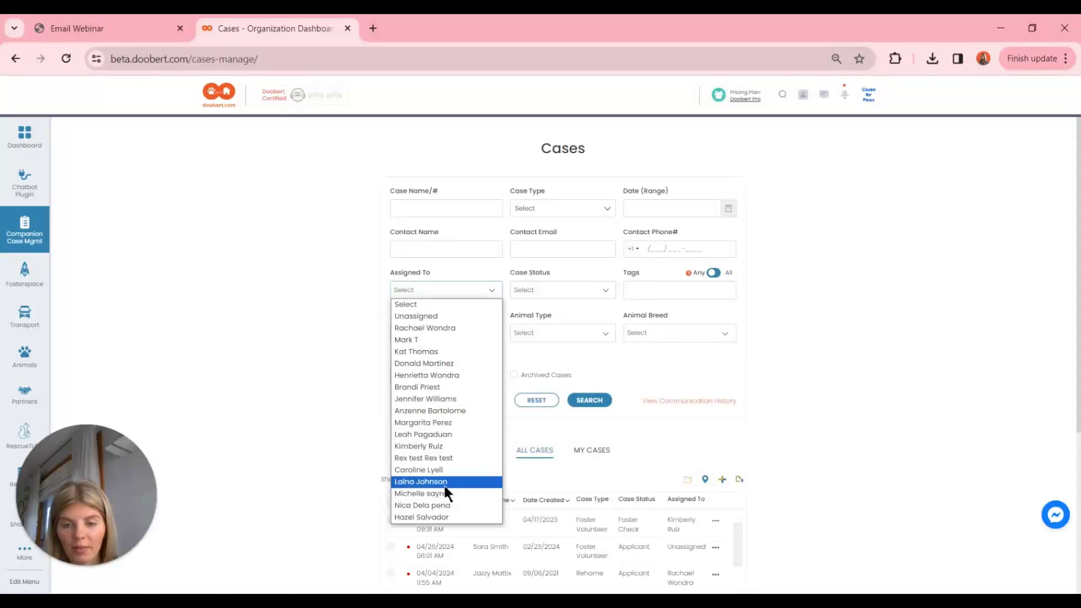
click(444, 481)
click(592, 401)
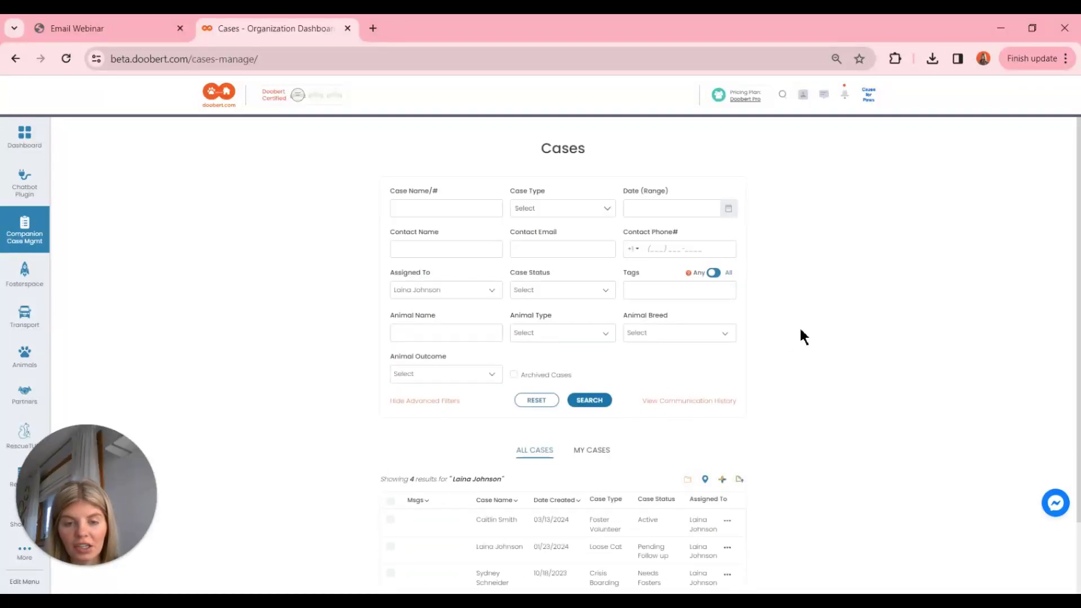
Open the Rehome case awaiting CSR and end its workflow, confirming the irreversible action.
scroll(801, 331, down, 2)
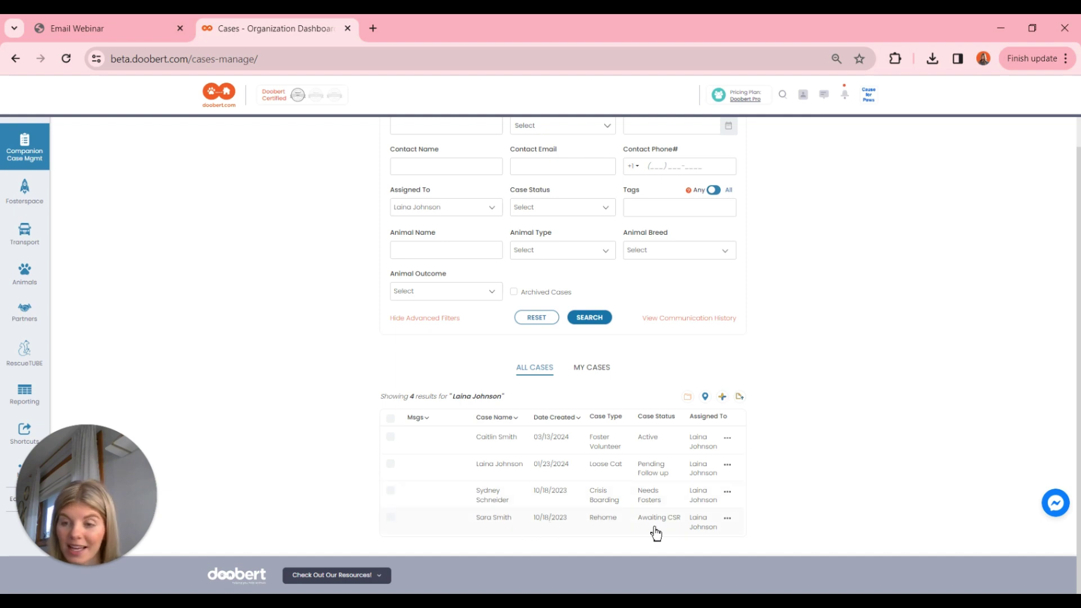
click(526, 536)
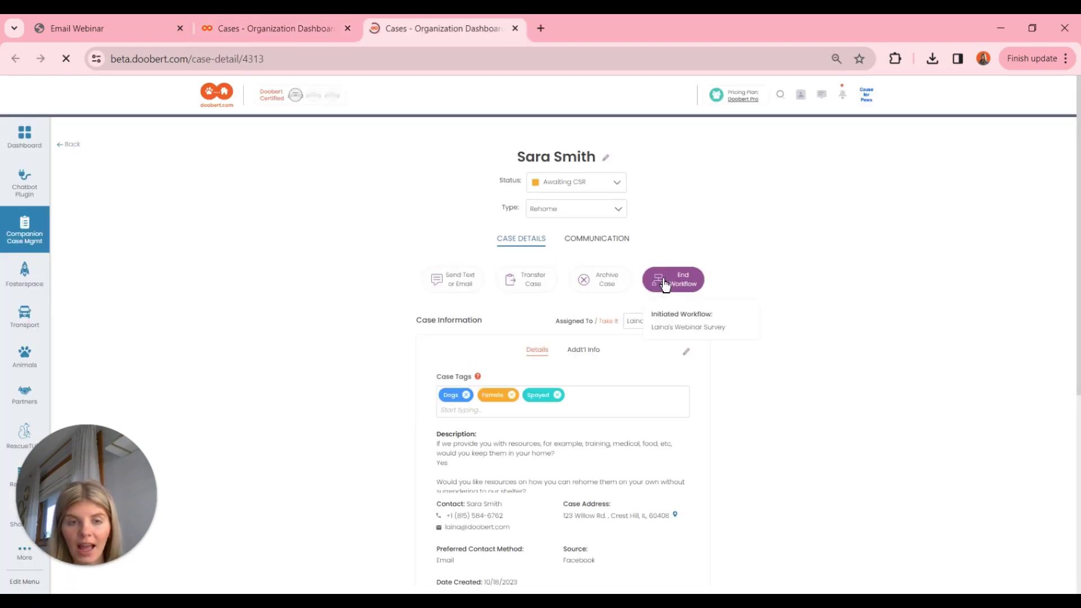
click(664, 279)
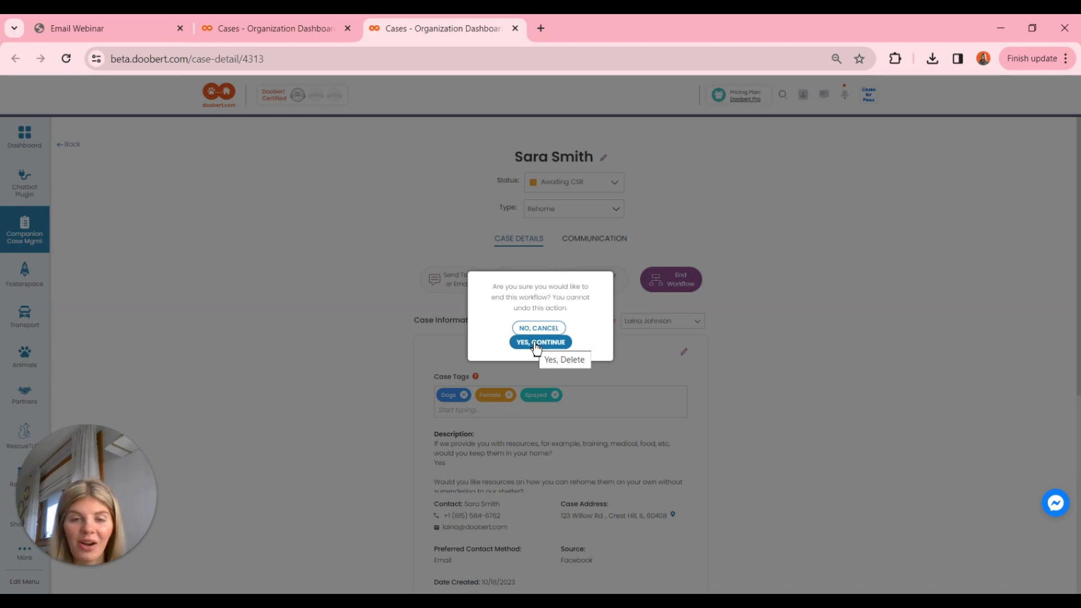
click(535, 345)
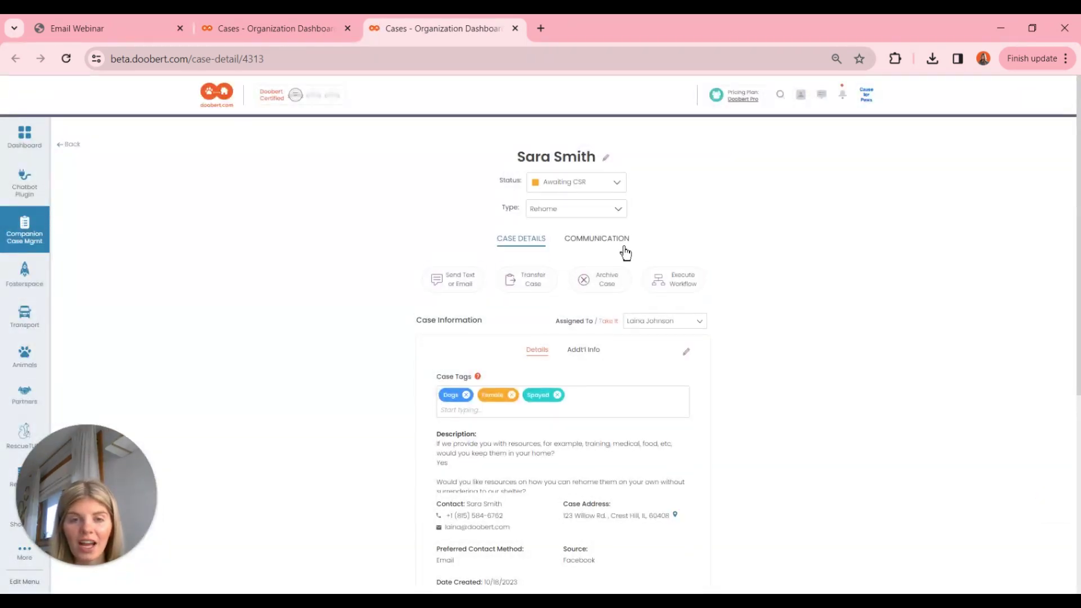
Fill the case email from the webinar template, subject 'Thanks for Applying!', and send it.
click(600, 243)
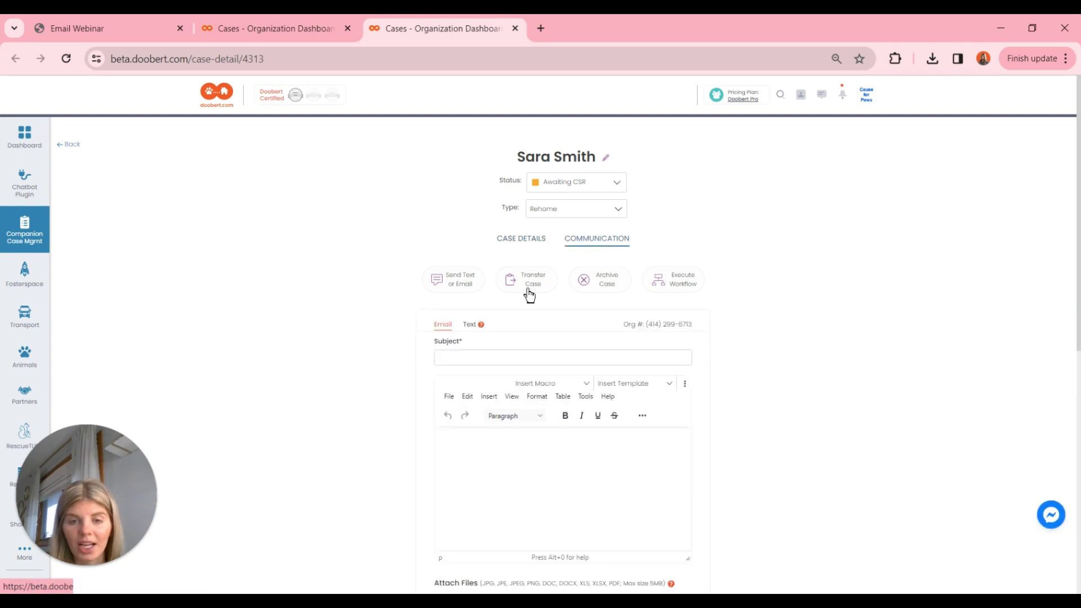
scroll(448, 342, down, 1)
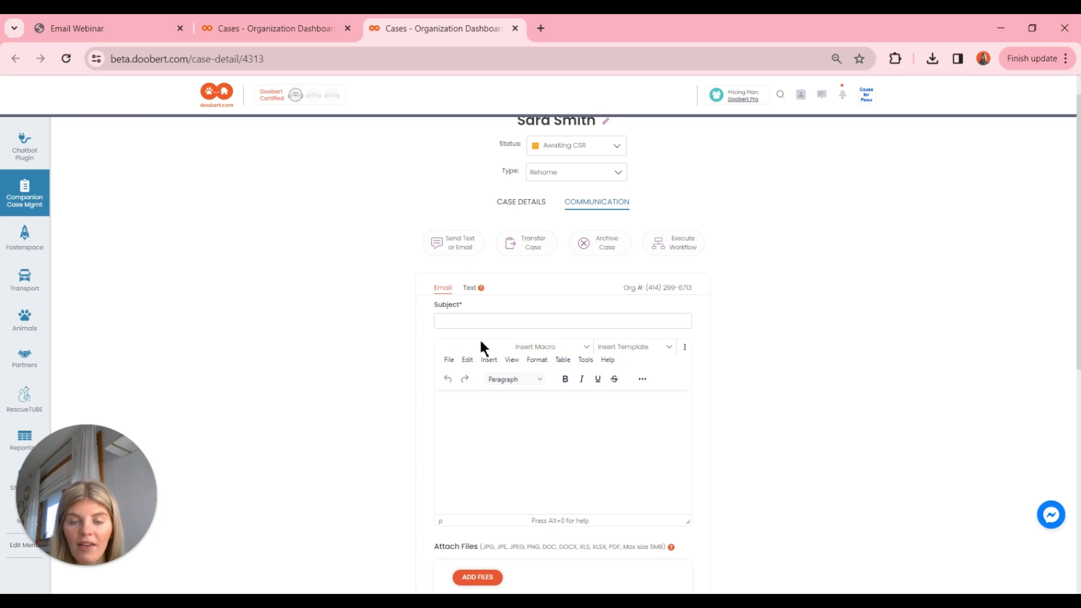
click(444, 319)
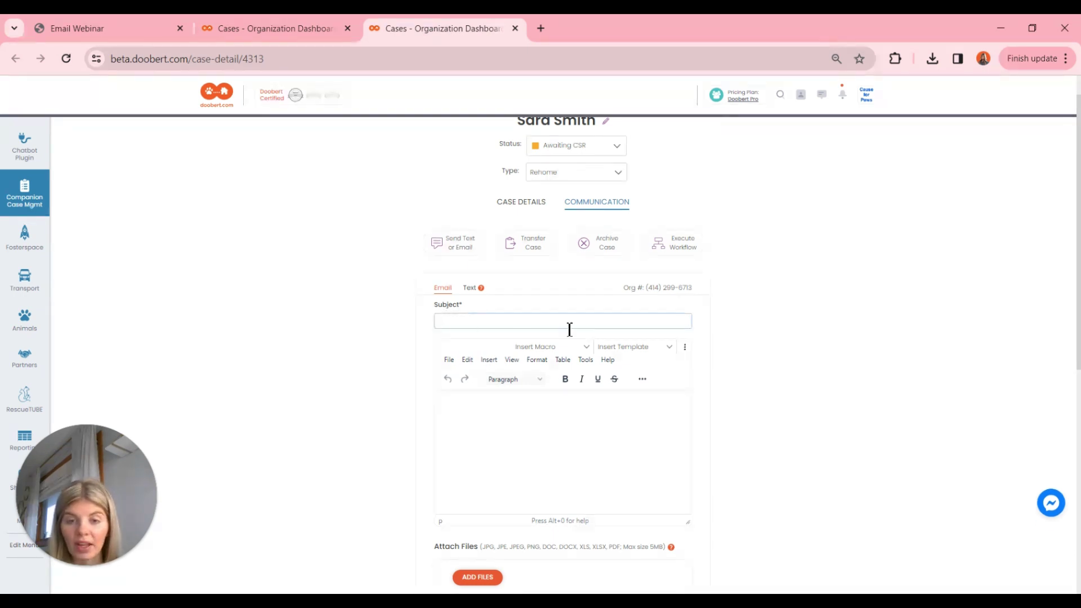
click(495, 438)
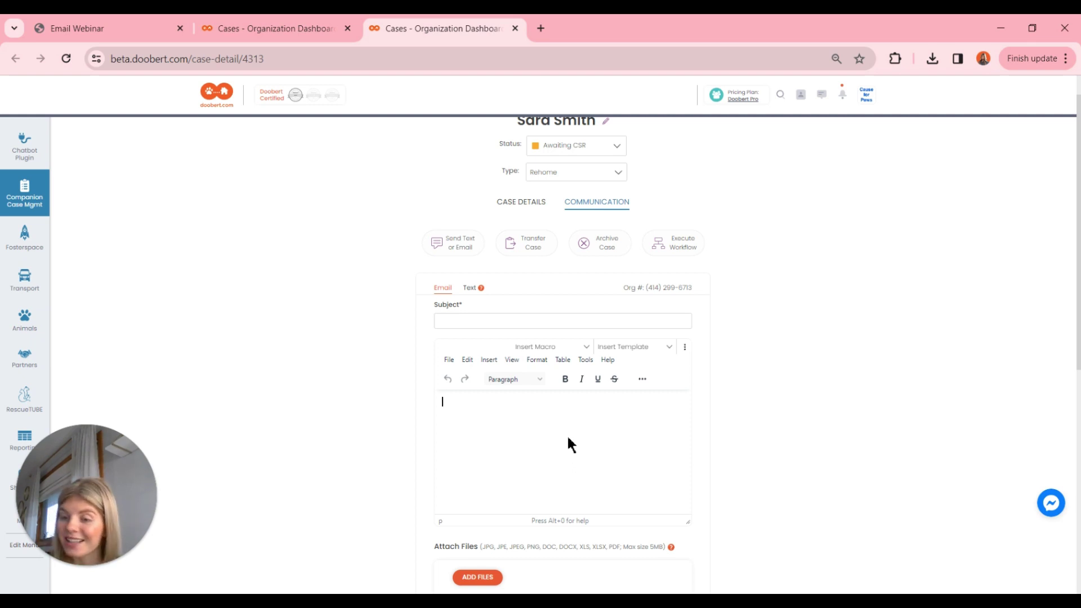
click(629, 347)
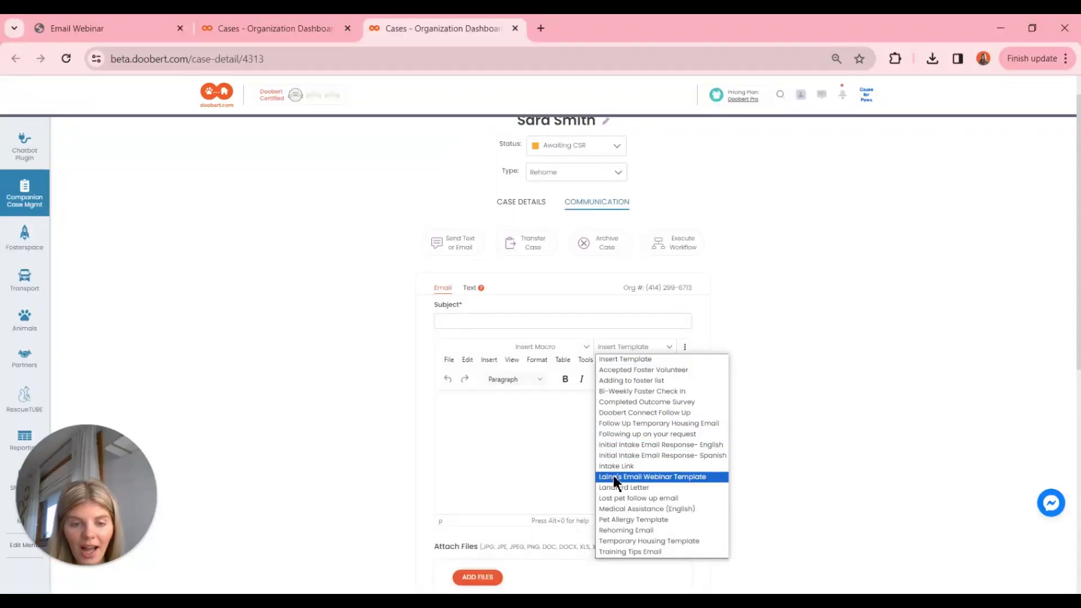
click(650, 478)
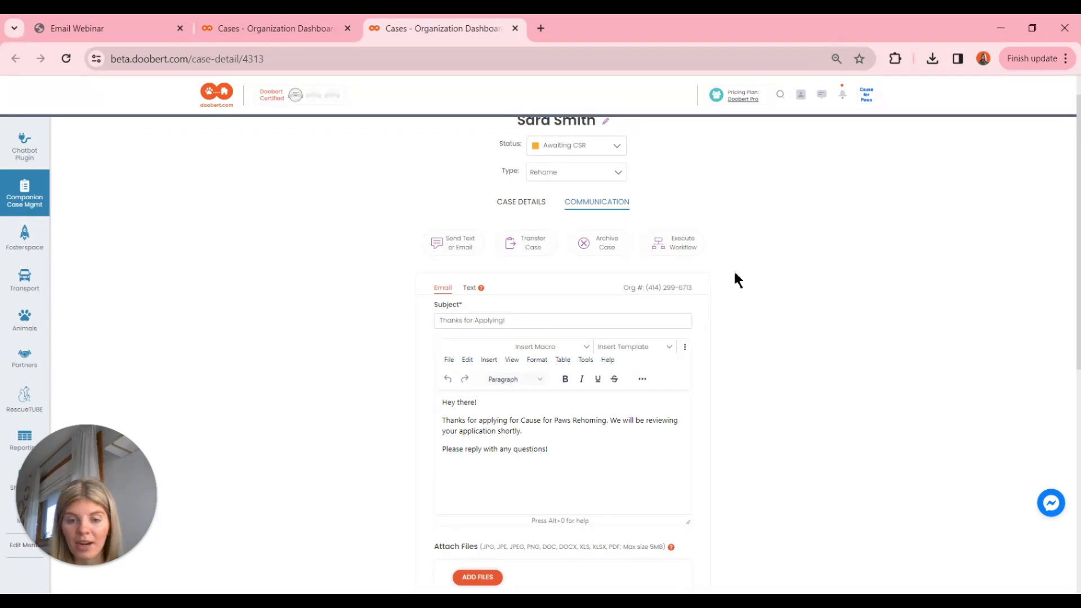
scroll(734, 274, down, 1)
scroll(735, 274, down, 5)
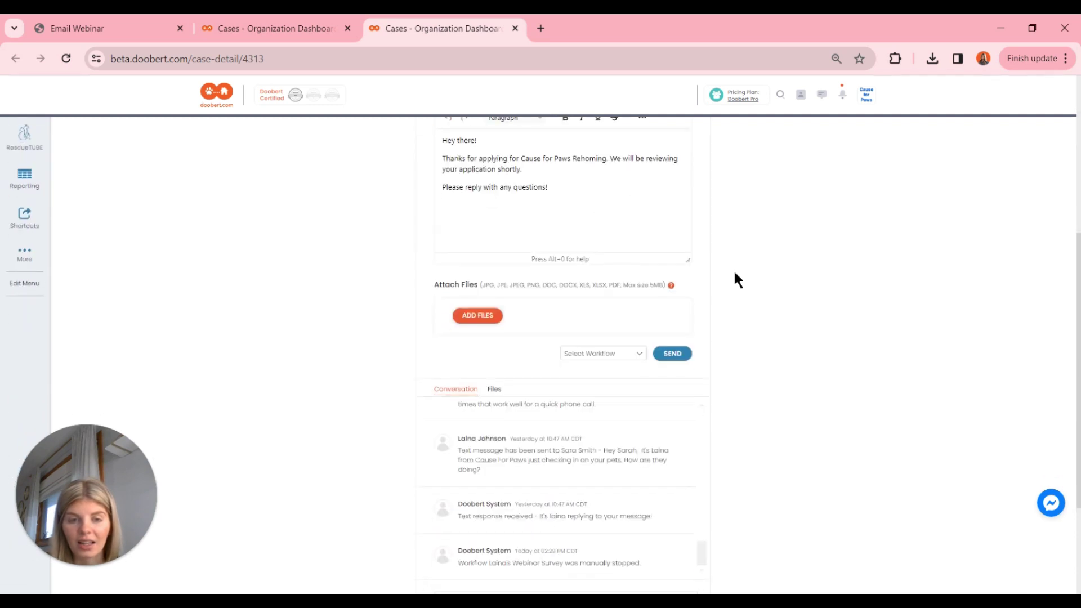
scroll(728, 290, up, 3)
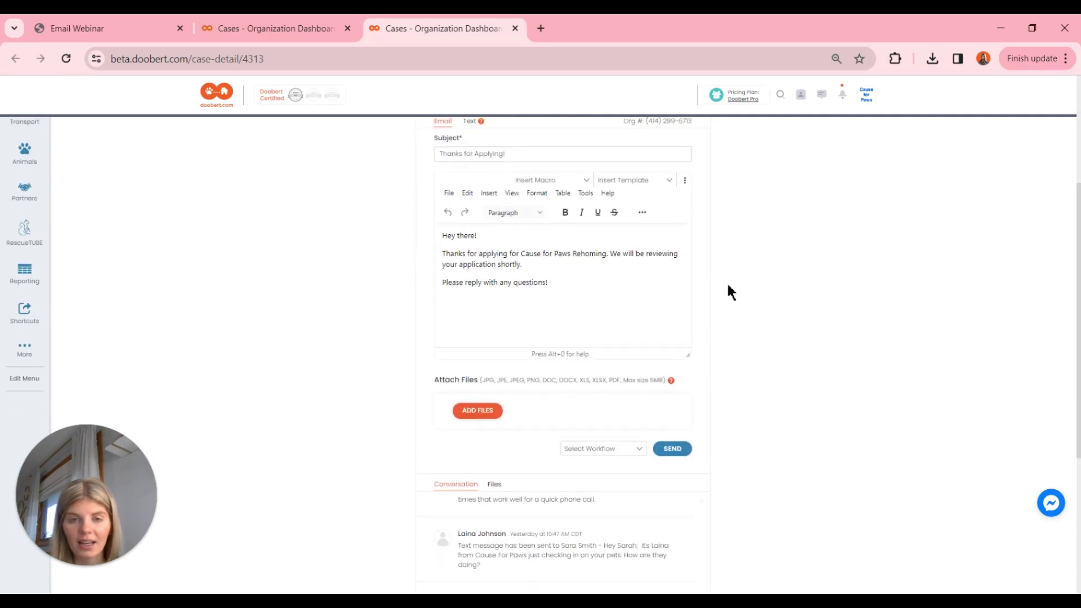
click(671, 450)
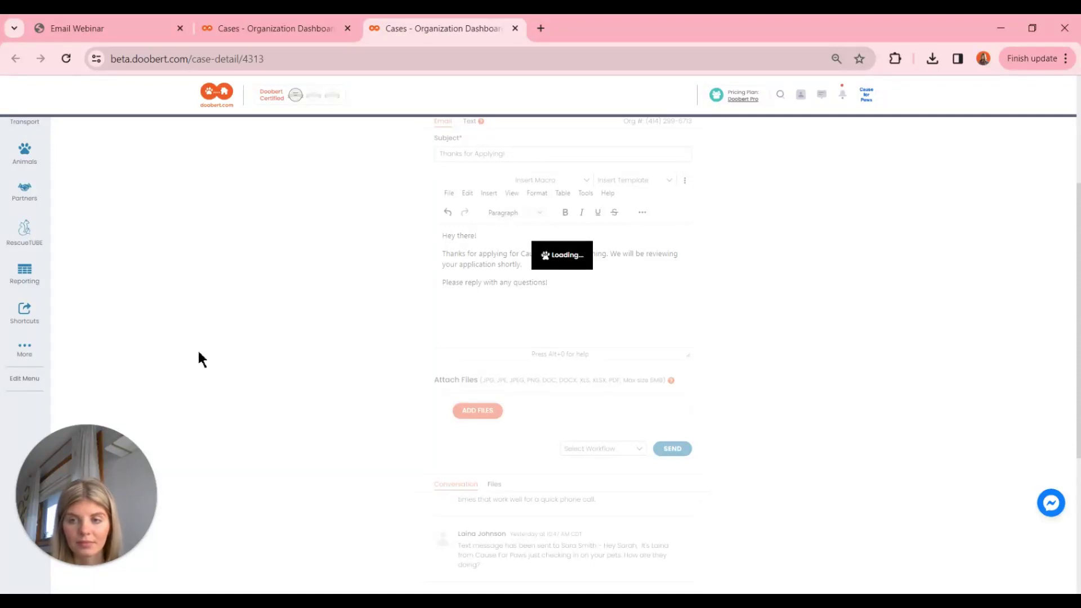
Scroll the Conversation log to check the sent 'Thanks for Applying!' email.
scroll(352, 360, down, 3)
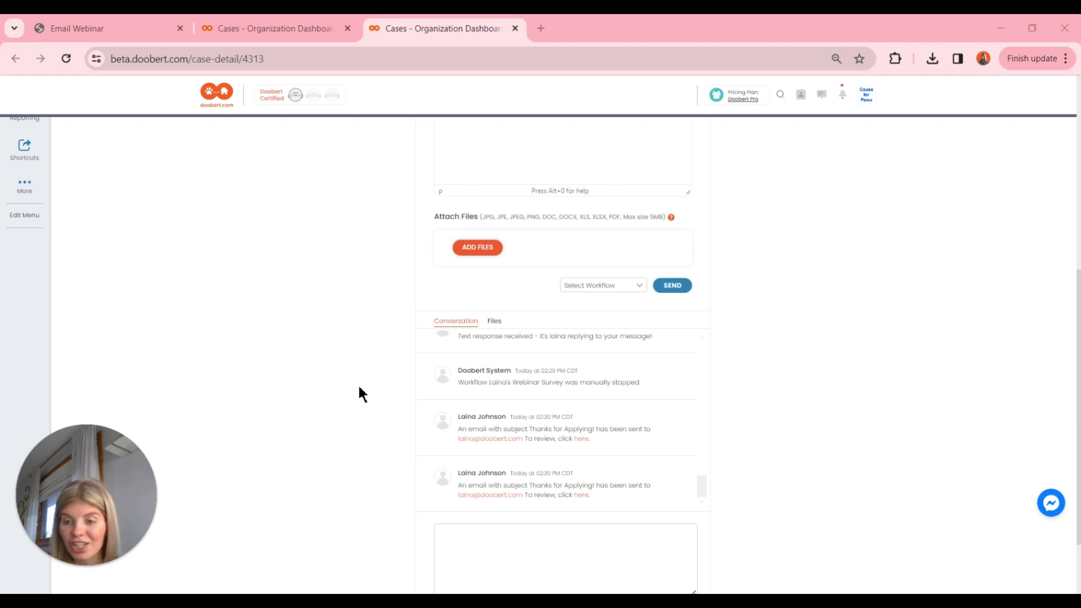
scroll(360, 388, down, 1)
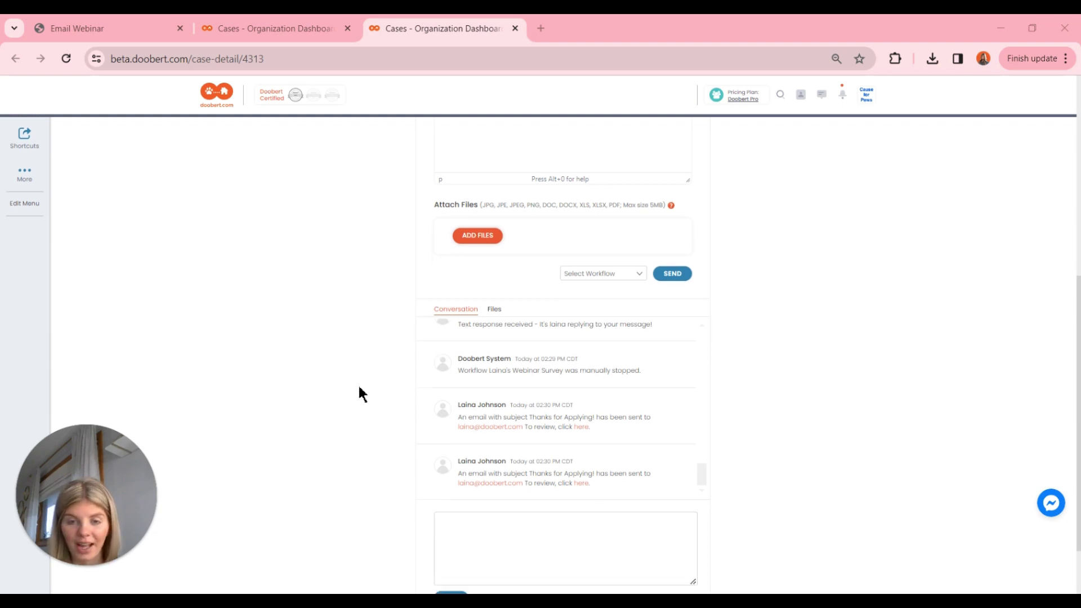
scroll(516, 389, up, 2)
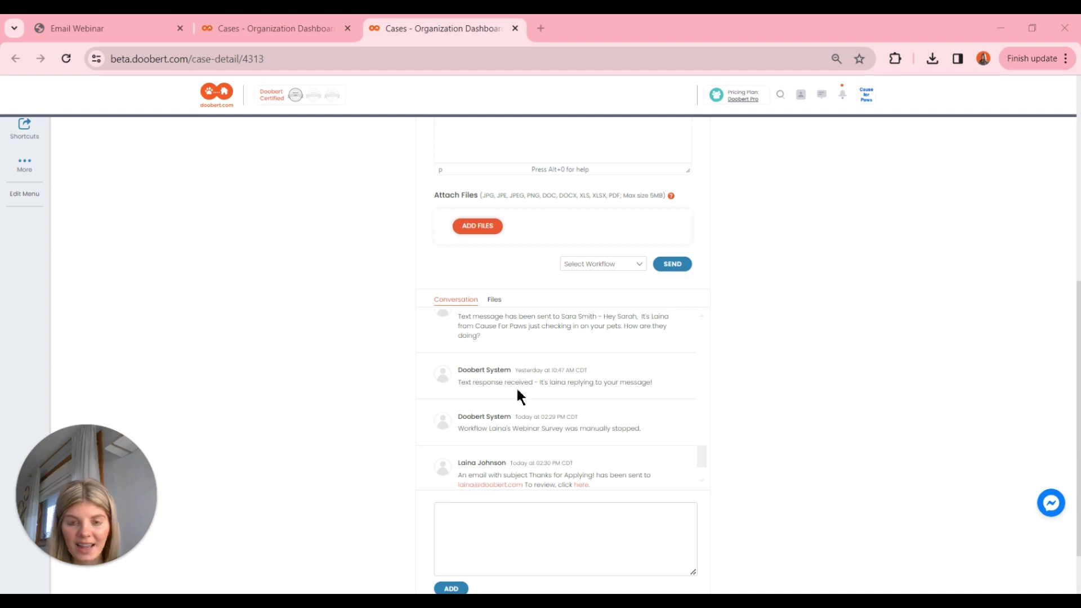
scroll(518, 392, down, 2)
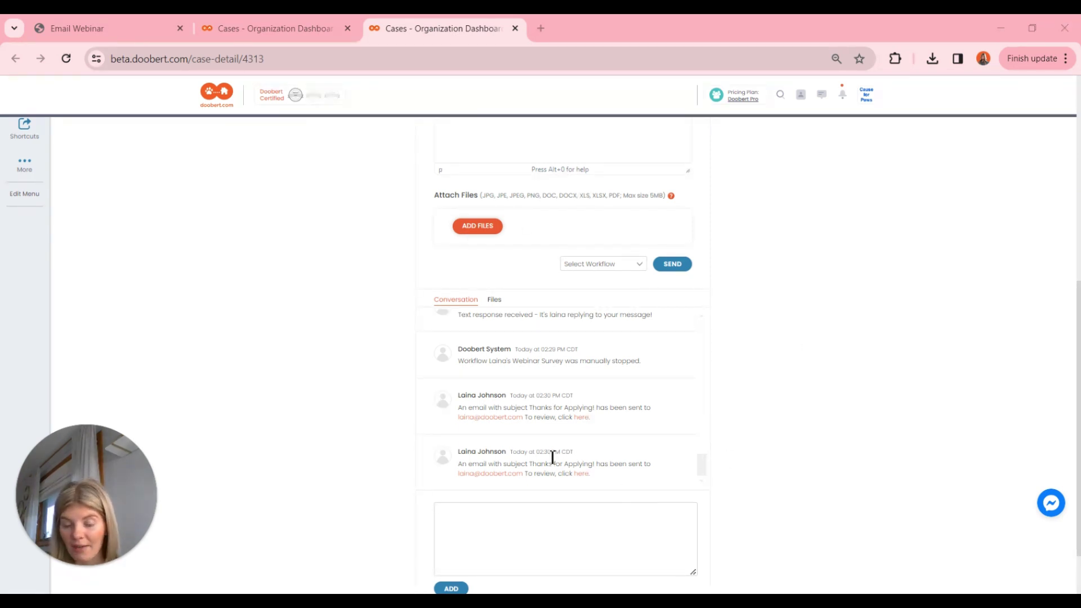
View the case's Files tab and browse its attached PDFs.
click(494, 298)
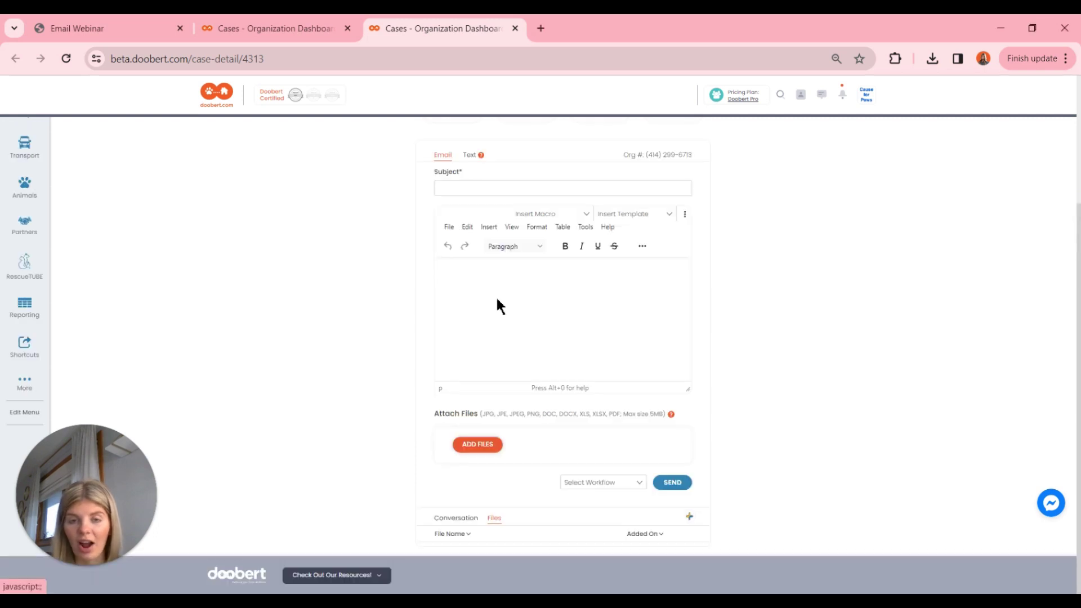
scroll(497, 300, up, 1)
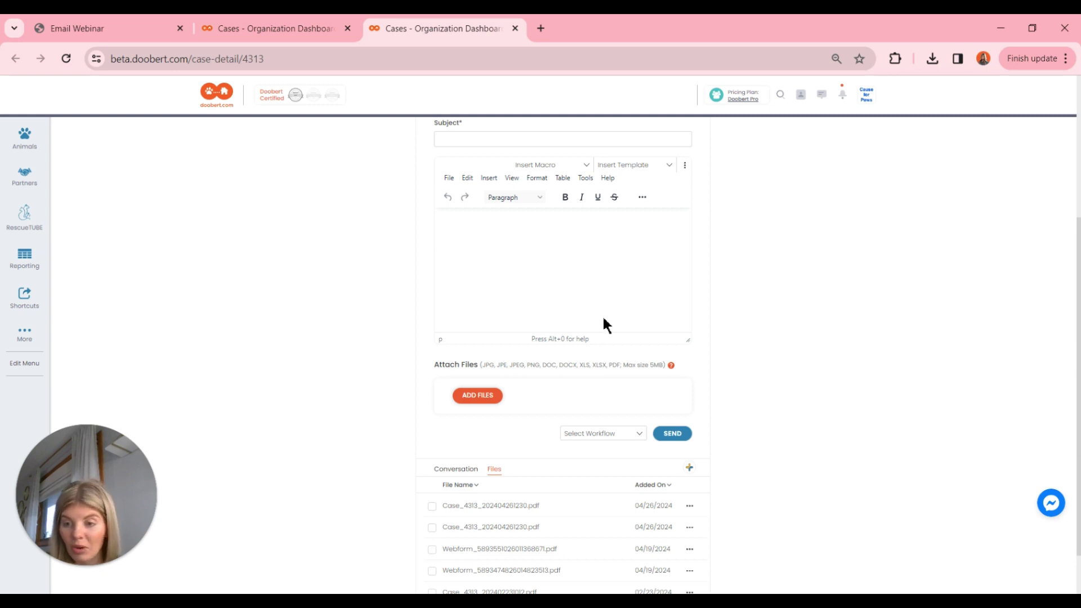
scroll(563, 377, down, 1)
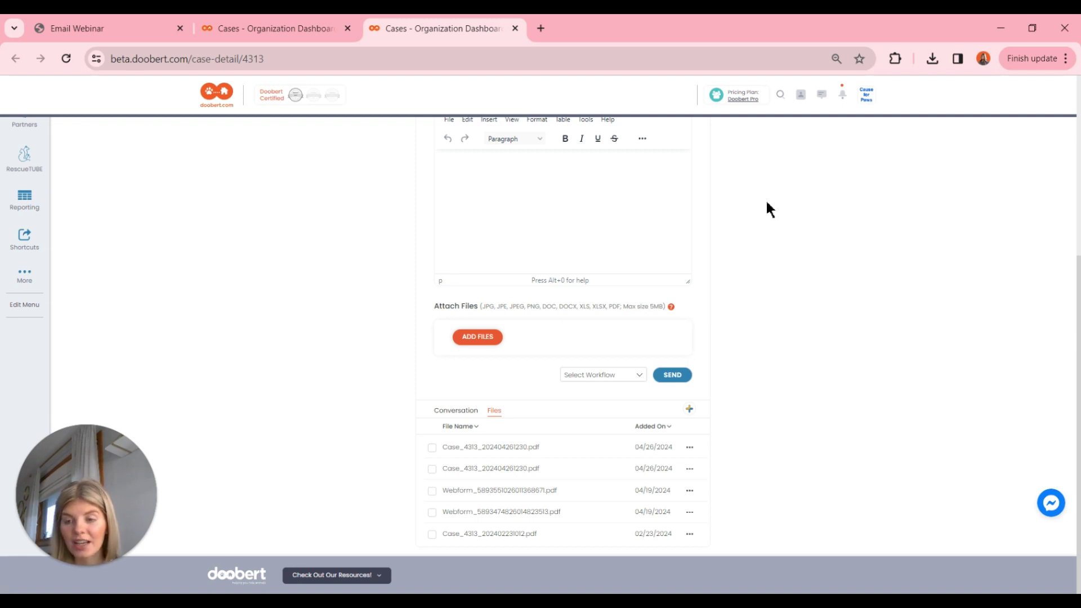
scroll(767, 204, up, 5)
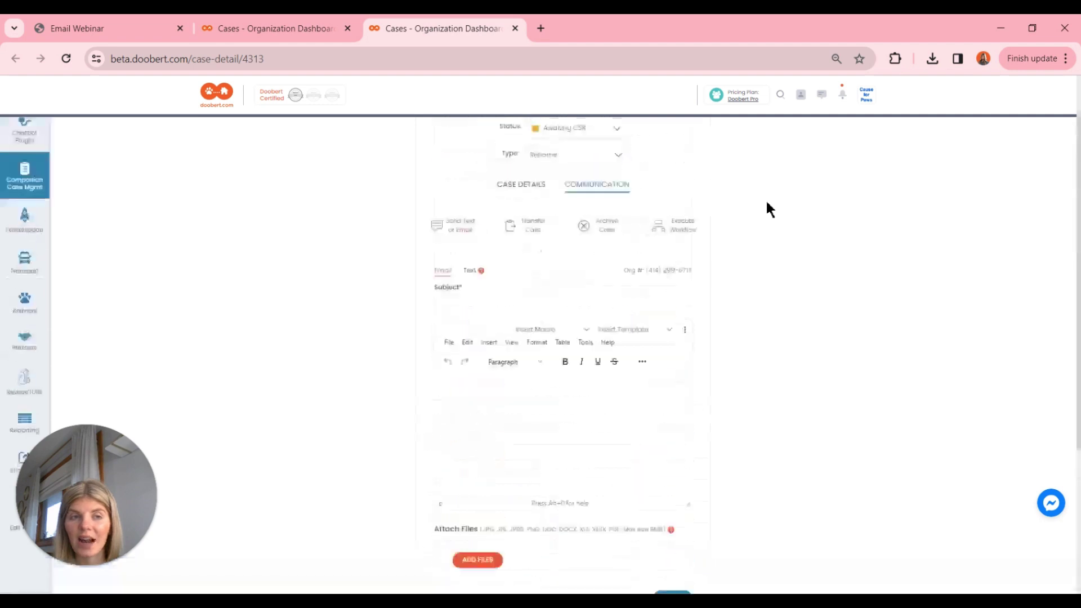
Replace the Doobert.com contact's email address in the address book, save it, and return to the webinar PDF.
click(801, 95)
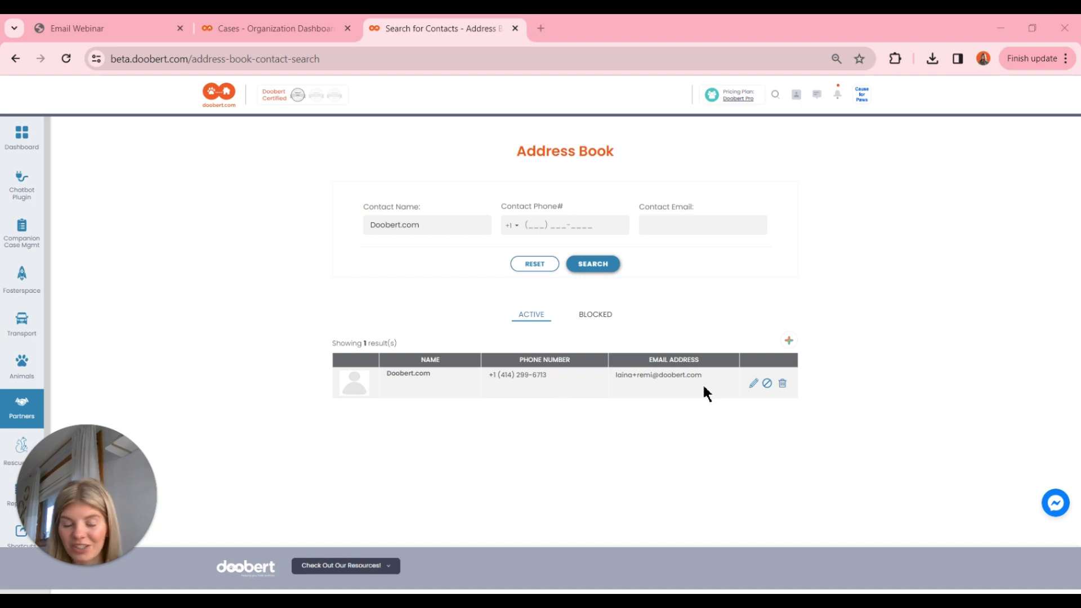
click(755, 385)
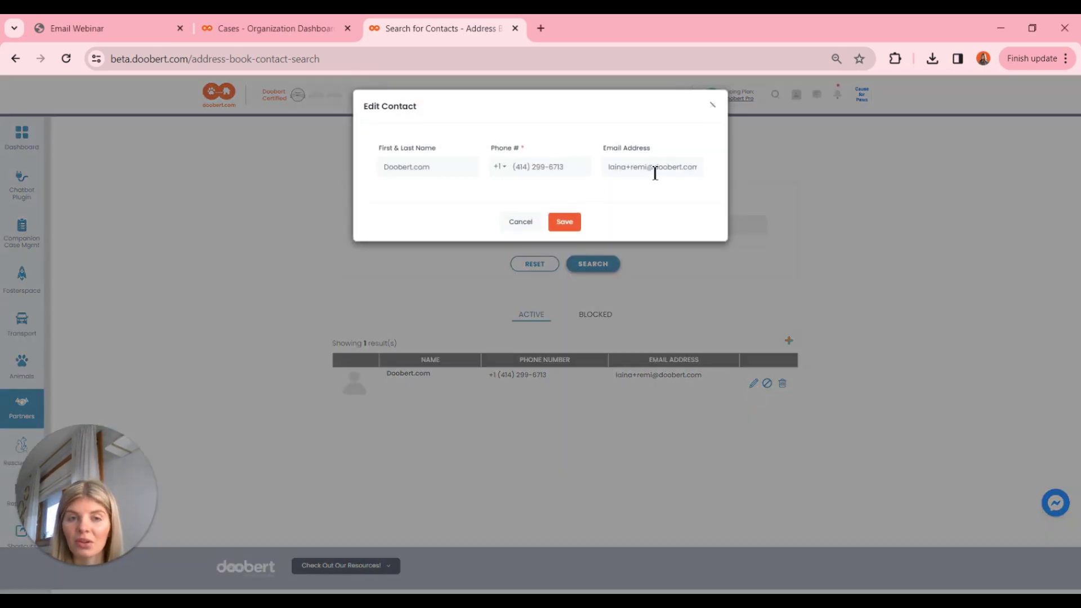
triple_click(654, 172)
key(BackSpace)
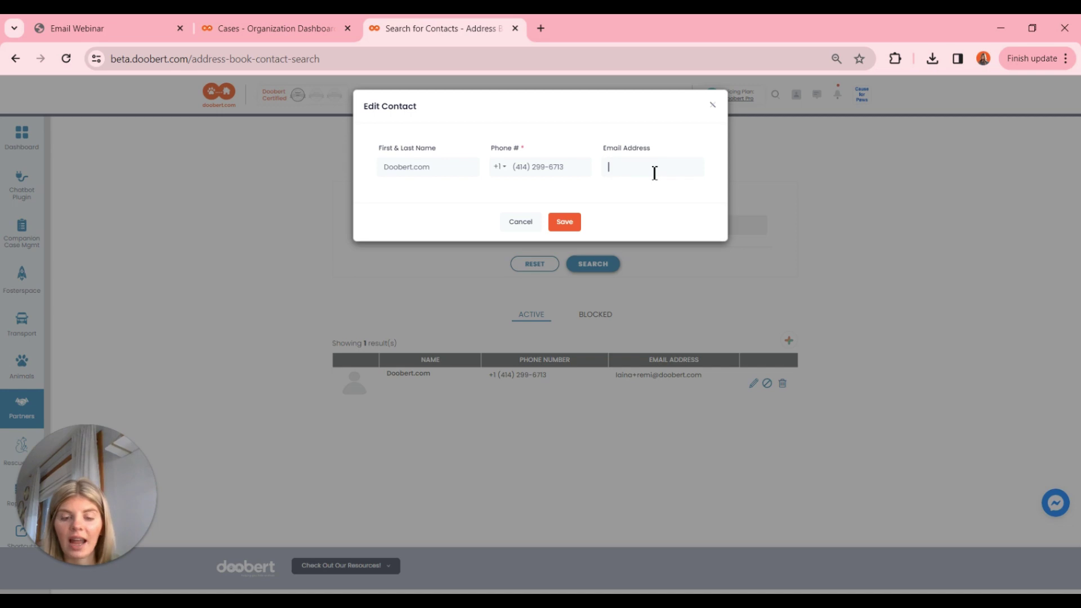
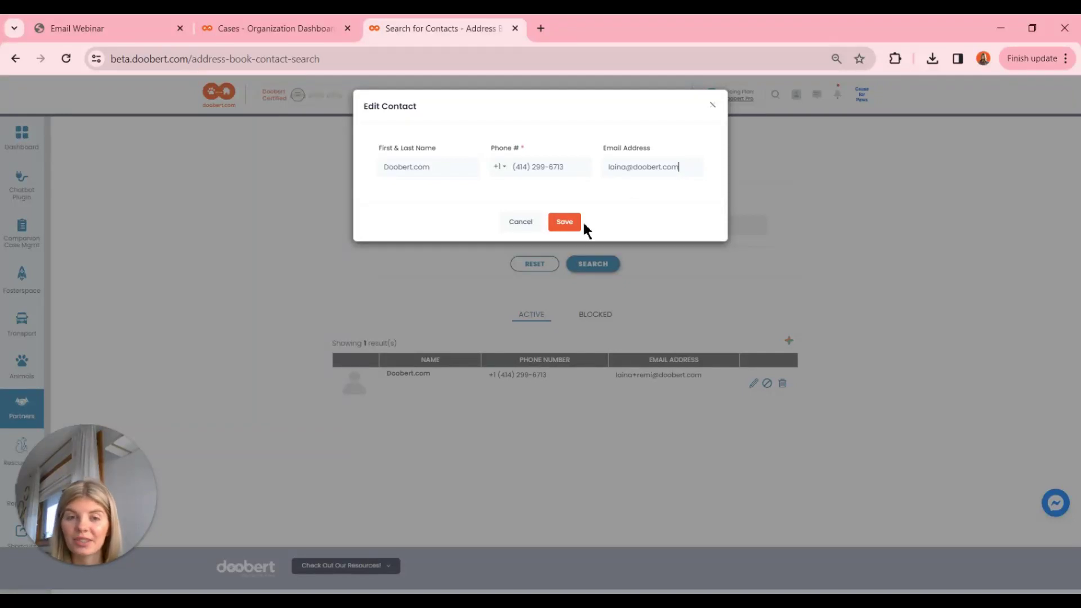
click(563, 229)
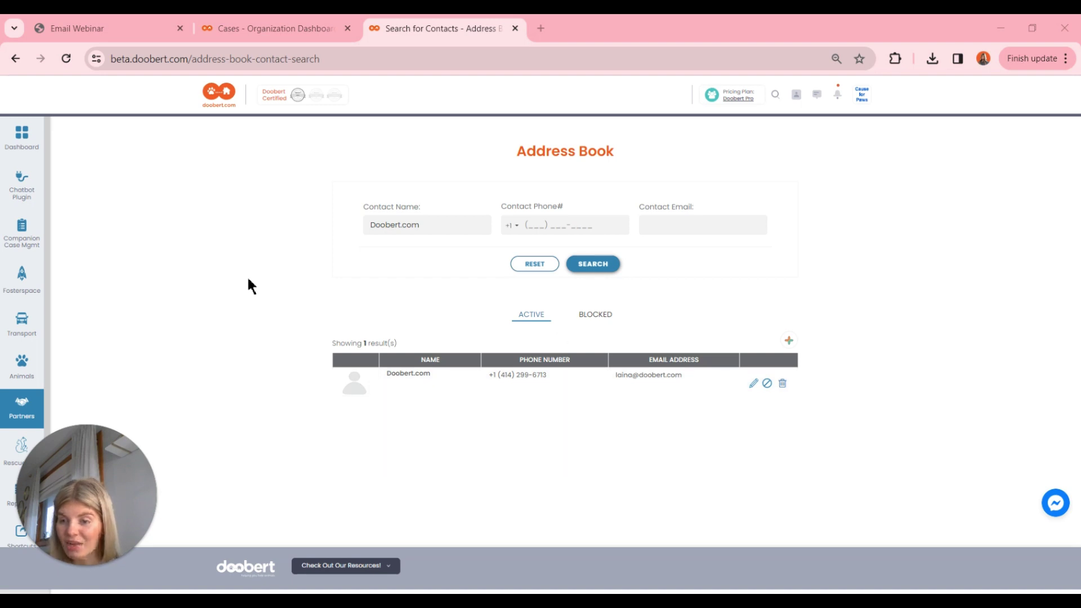
key(ctrl+Tab)
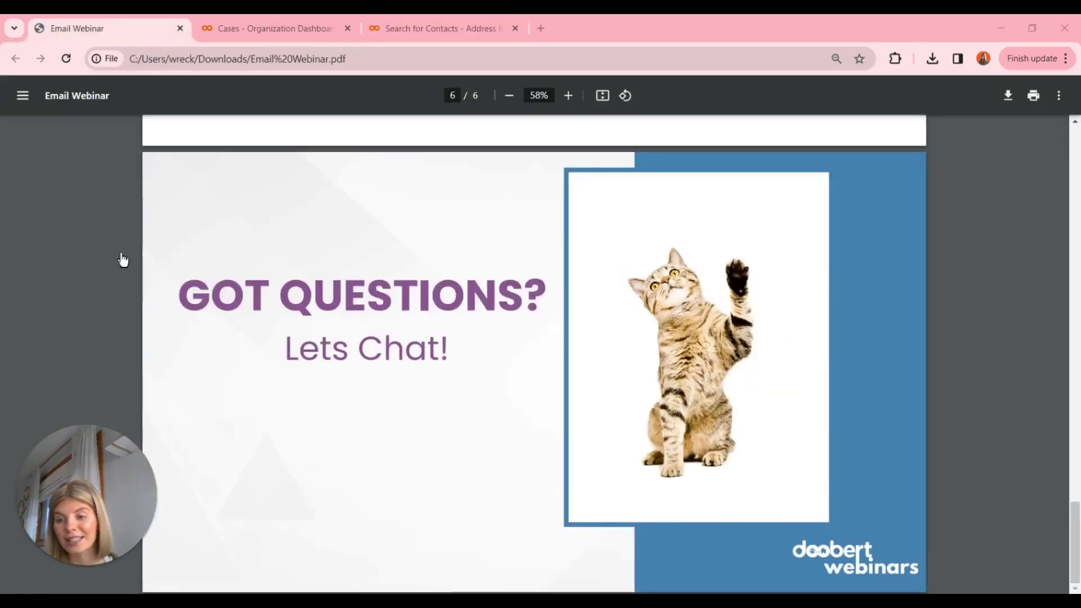